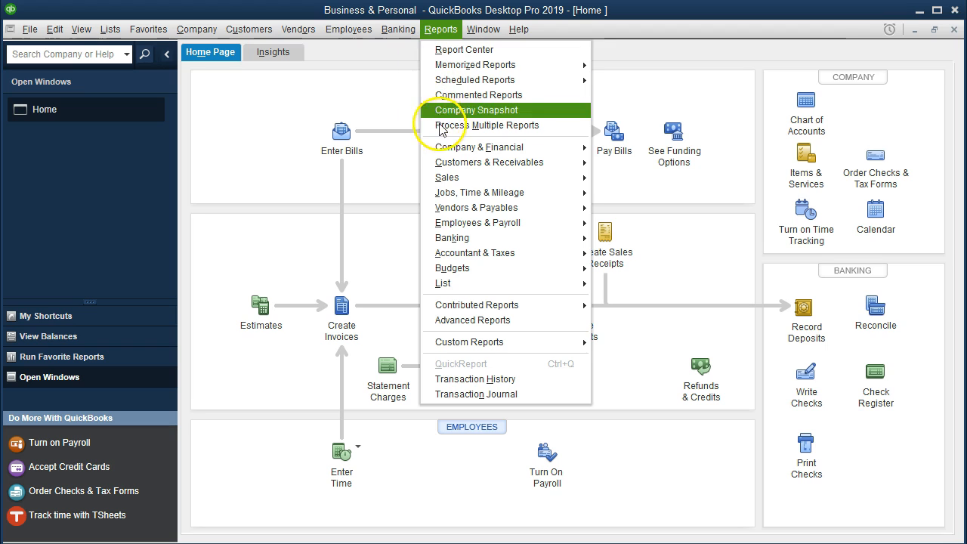
Open the standard Balance Sheet report and set its as-of date to 12/31/2020.
{"action": "mouse_move", "coordinate": [446, 152]}
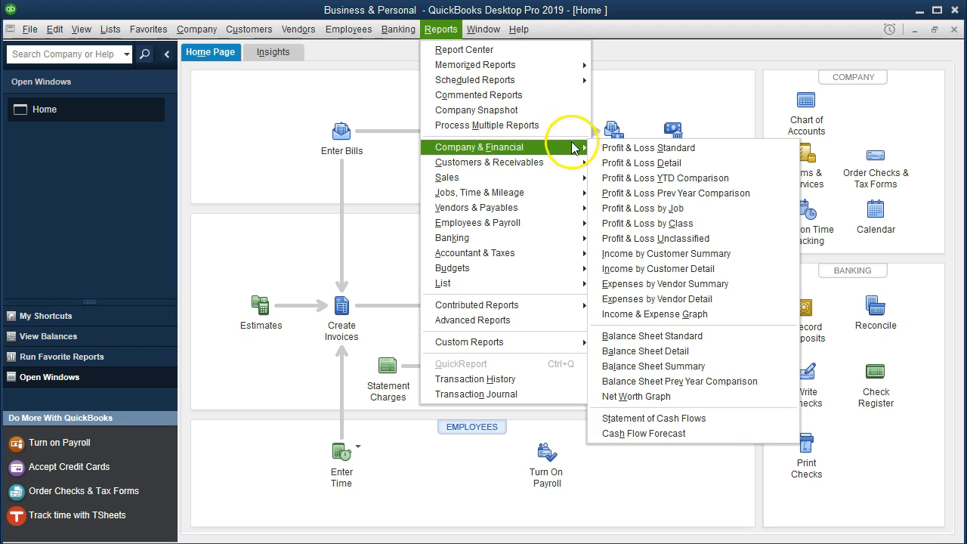
{"action": "left_click", "coordinate": [659, 336]}
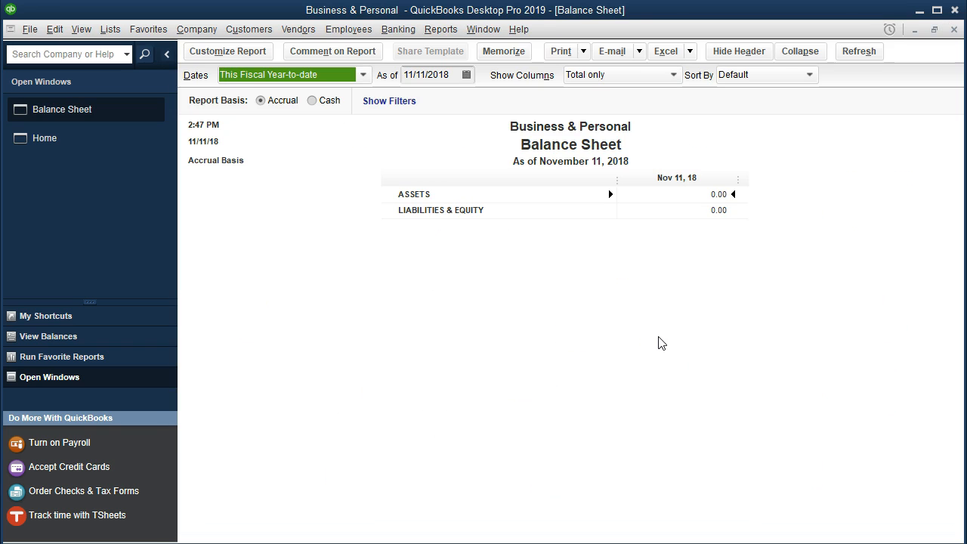
{"action": "key", "text": "Tab"}
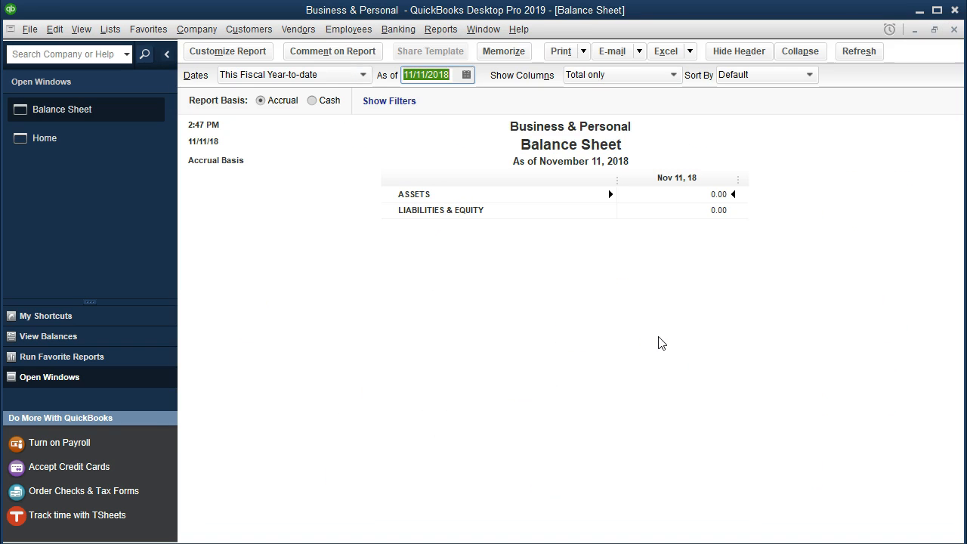
{"action": "type", "text": "12/31/"}
{"action": "type", "text": "2312"}
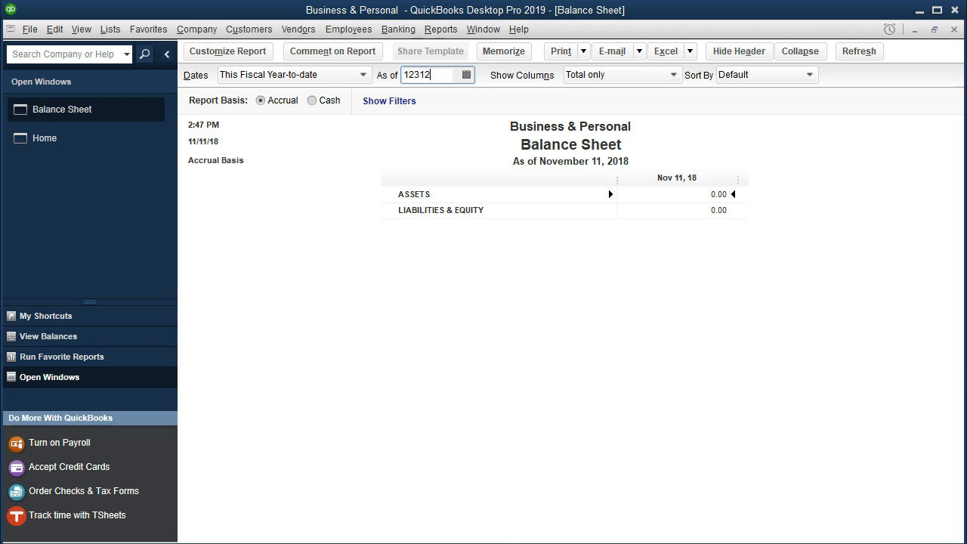
{"action": "type", "text": "020"}
{"action": "key", "text": "Tab"}
{"action": "left_click", "coordinate": [612, 325]}
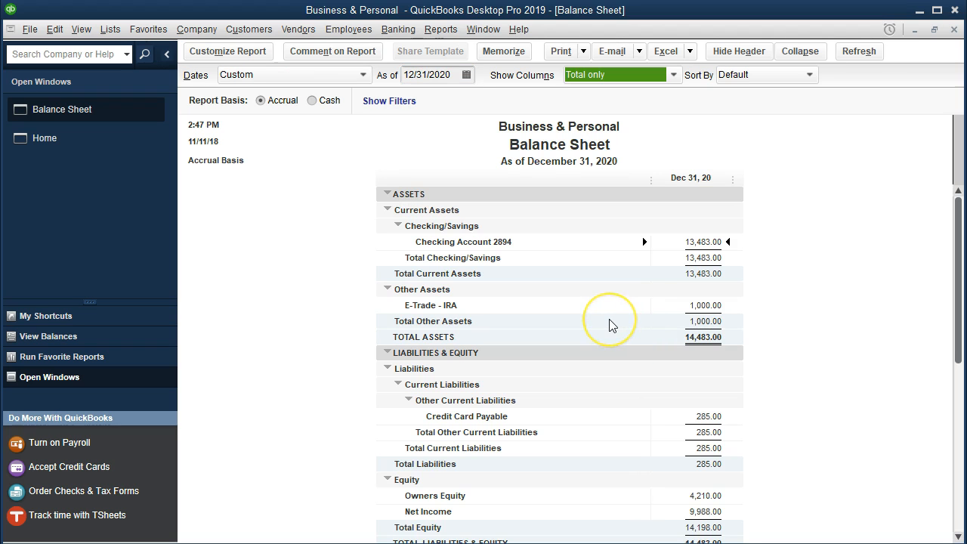
{"action": "left_click", "coordinate": [276, 419]}
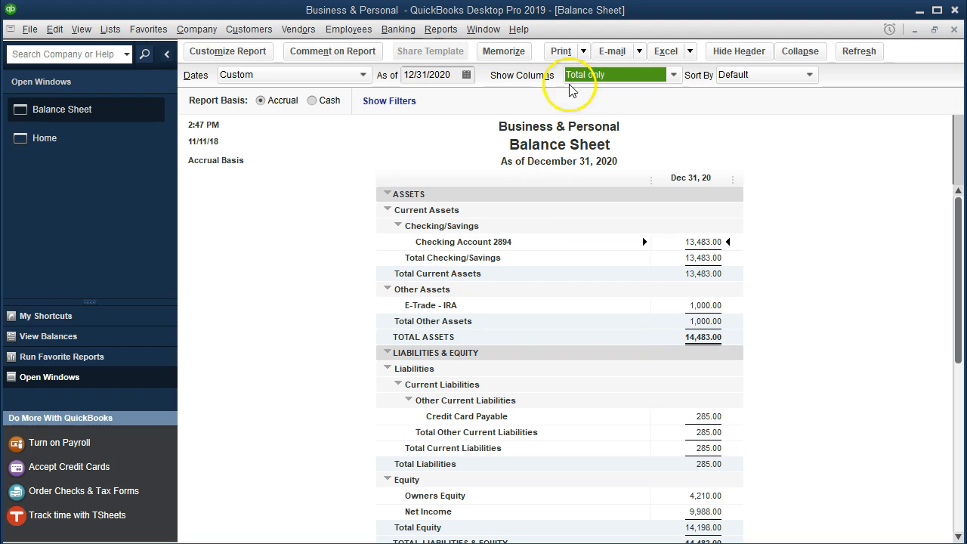
Print the Balance Sheet report to CutePDF Writer in portrait orientation with all pages included.
{"action": "left_click", "coordinate": [583, 51]}
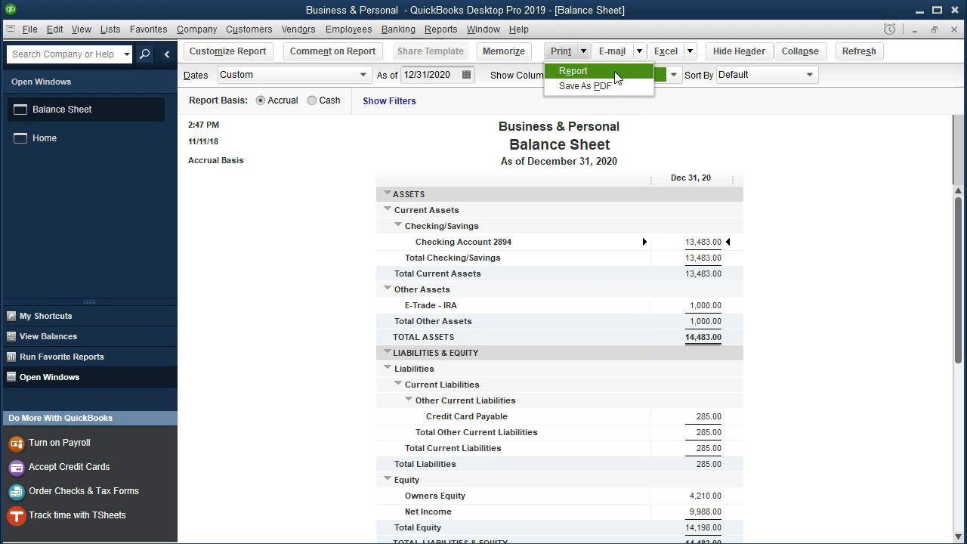
{"action": "left_click", "coordinate": [613, 73]}
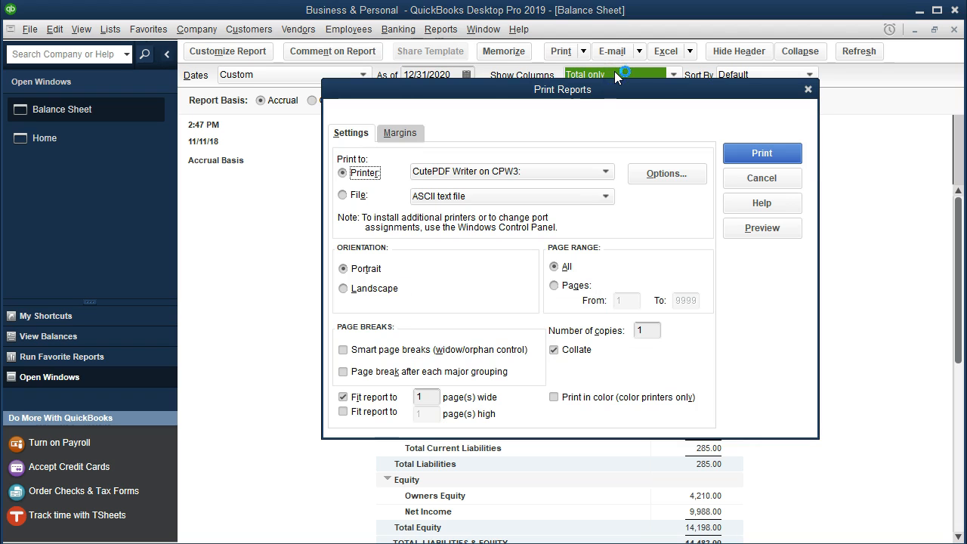
{"action": "left_click_drag", "start_coordinate": [614, 86], "coordinate": [562, 98]}
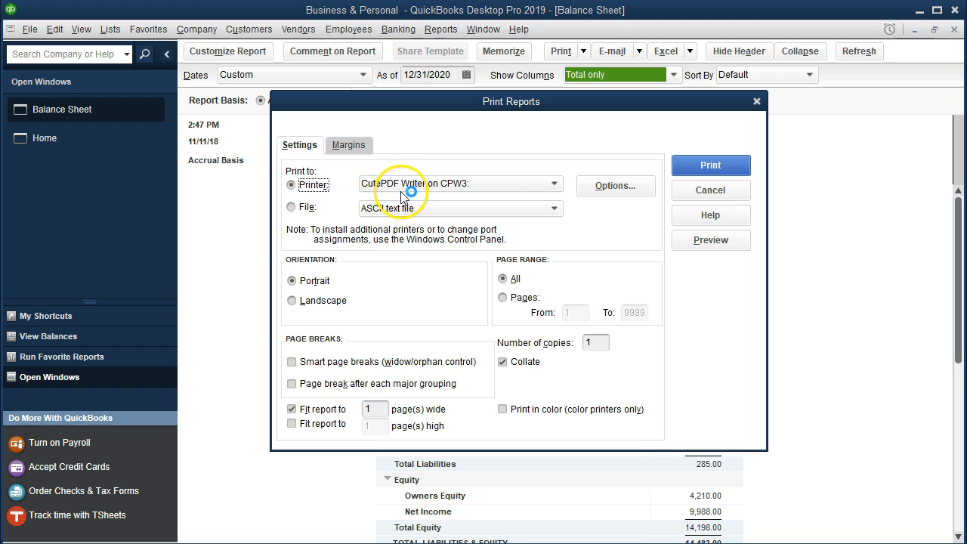
{"action": "left_click", "coordinate": [554, 184]}
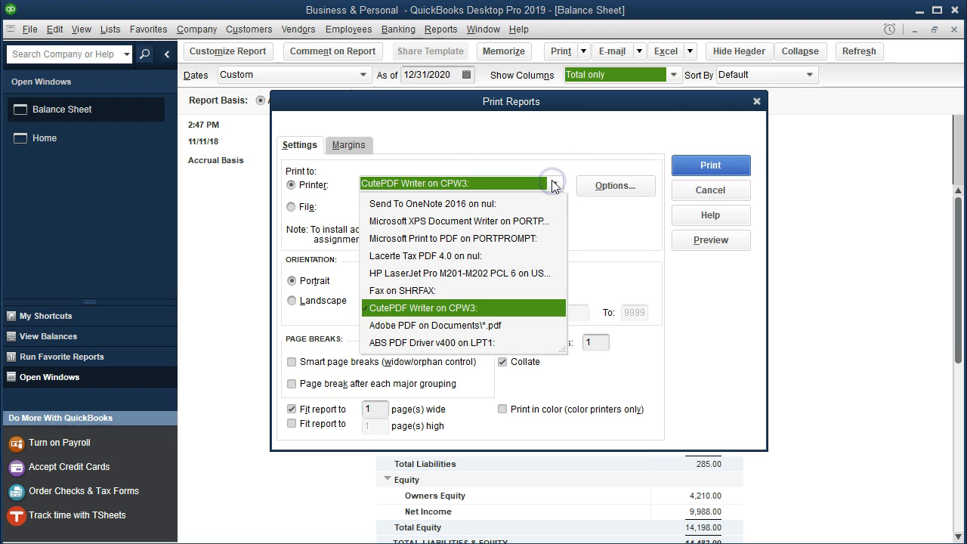
{"action": "left_click", "coordinate": [554, 183]}
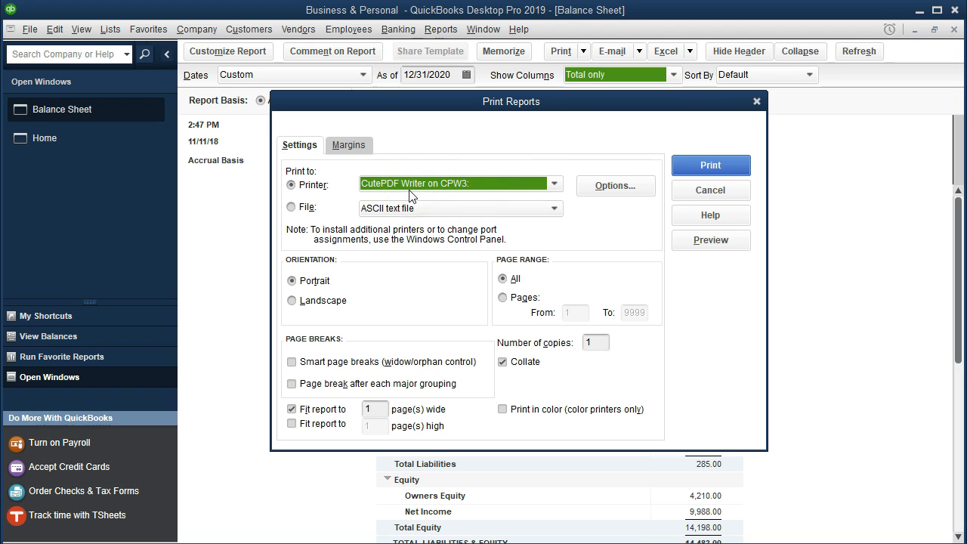
{"action": "left_click", "coordinate": [631, 223]}
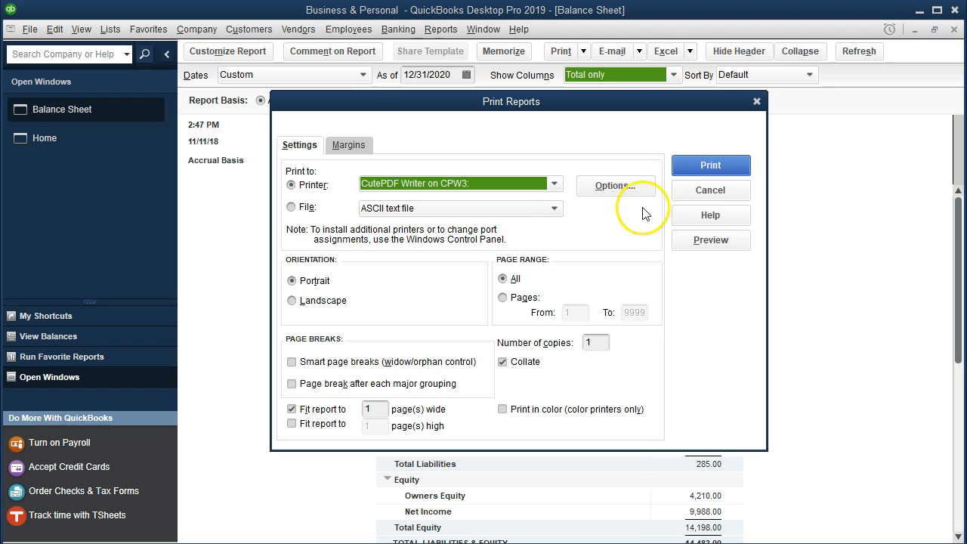
{"action": "left_click", "coordinate": [689, 168]}
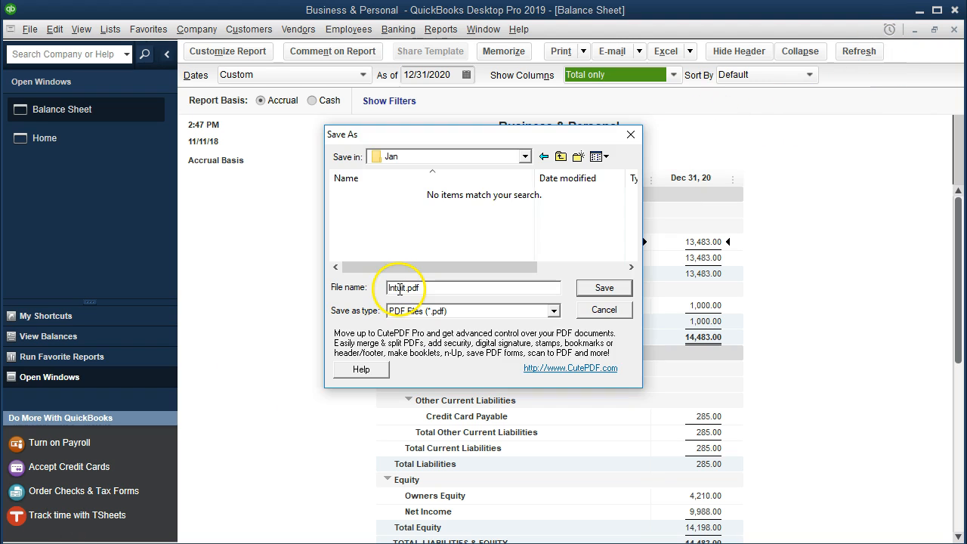
Choose the Jan folder inside Data Bank Stmt > Business & Personal as the PDF's save location.
{"action": "left_click", "coordinate": [525, 157]}
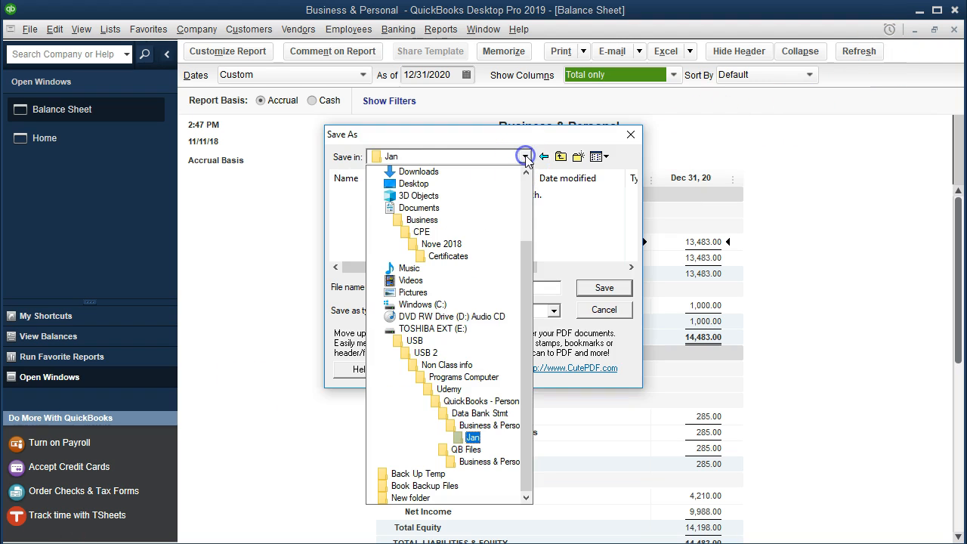
{"action": "left_click", "coordinate": [487, 415]}
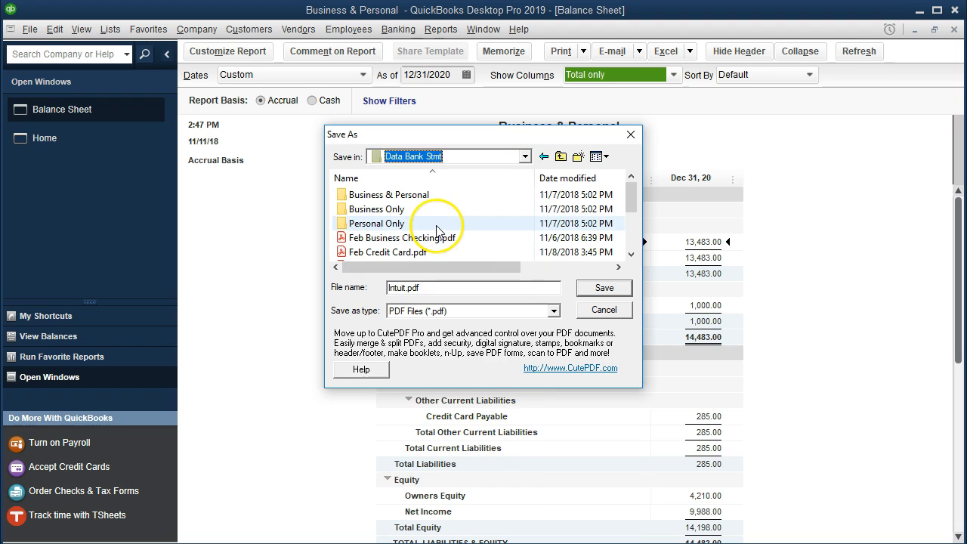
{"action": "left_click", "coordinate": [423, 196]}
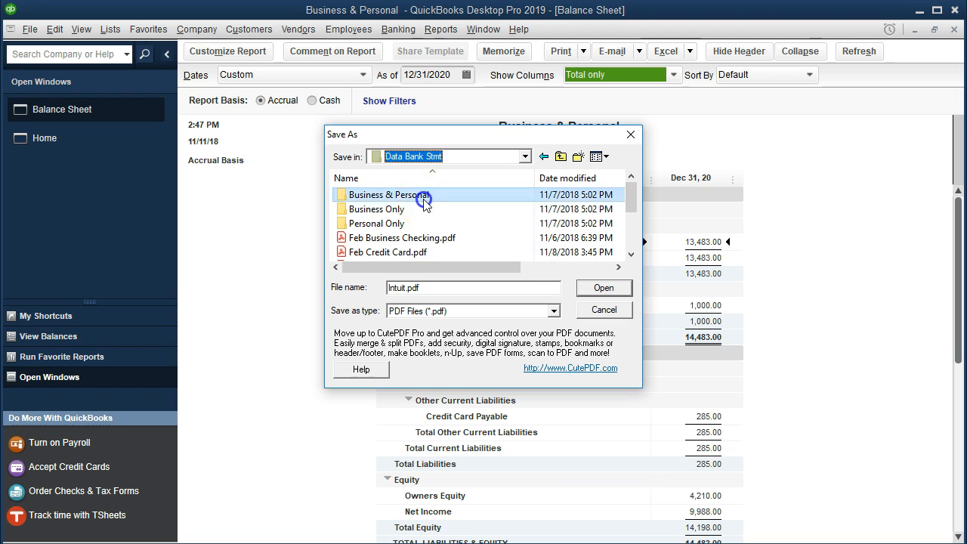
{"action": "double_click", "coordinate": [424, 198]}
{"action": "double_click", "coordinate": [394, 213]}
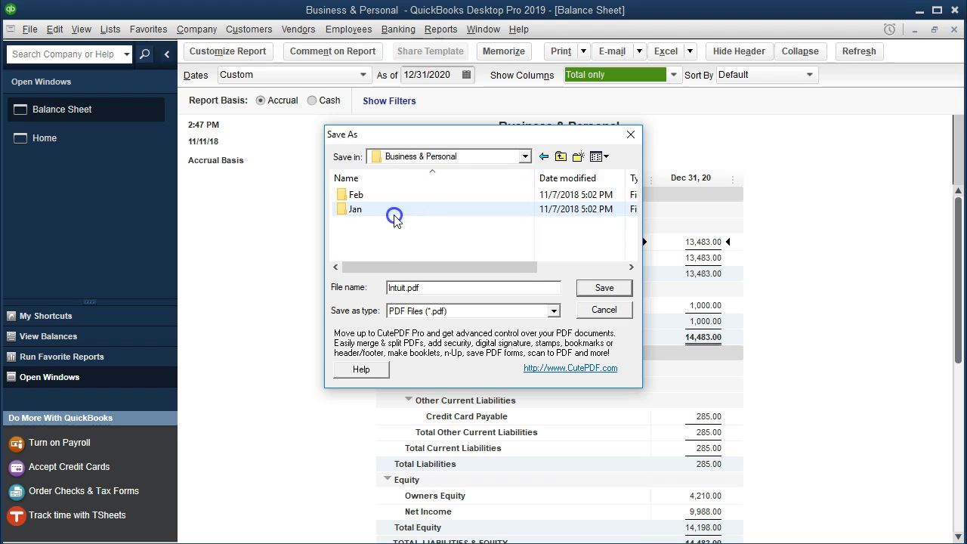
Name the PDF "Bal Sheet Bus & Personal 12.31.20" and save it in the Jan folder.
{"action": "left_click", "coordinate": [401, 285]}
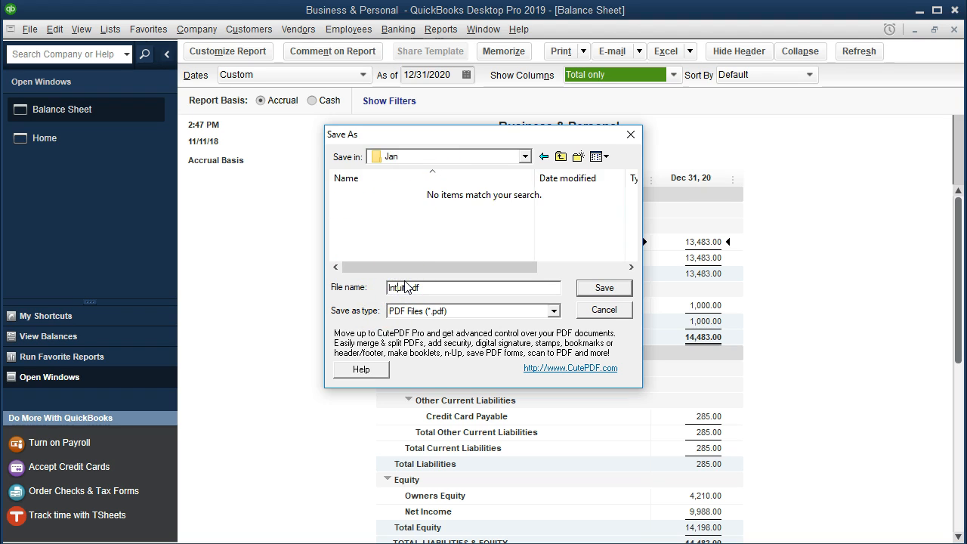
{"action": "left_click_drag", "start_coordinate": [478, 135], "coordinate": [534, 187]}
{"action": "key", "text": "BackSpace"}
{"action": "key", "text": "BackSpace"}
{"action": "key", "text": "BackSpace"}
{"action": "type", "text": "Bal Shee"}
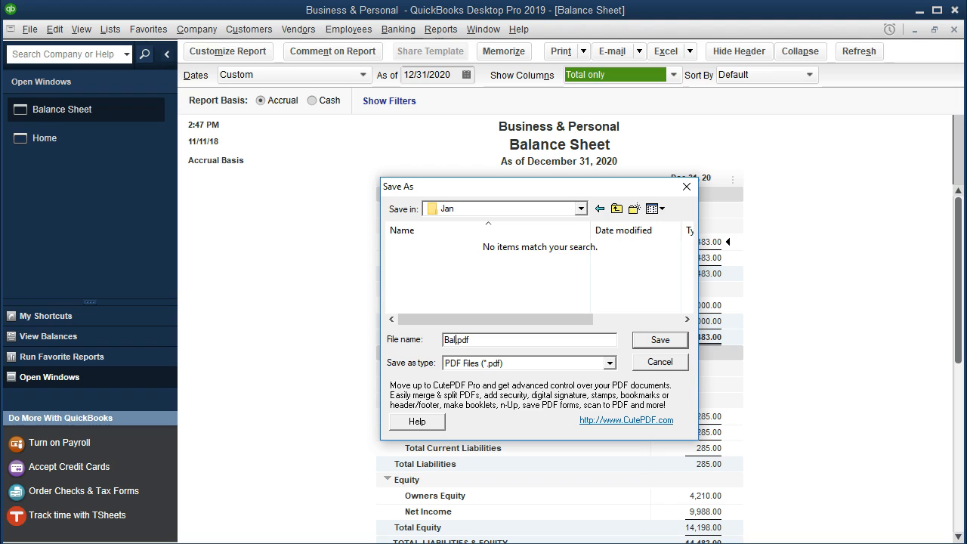
{"action": "type", "text": "t Bus & Personal 12.31.20"}
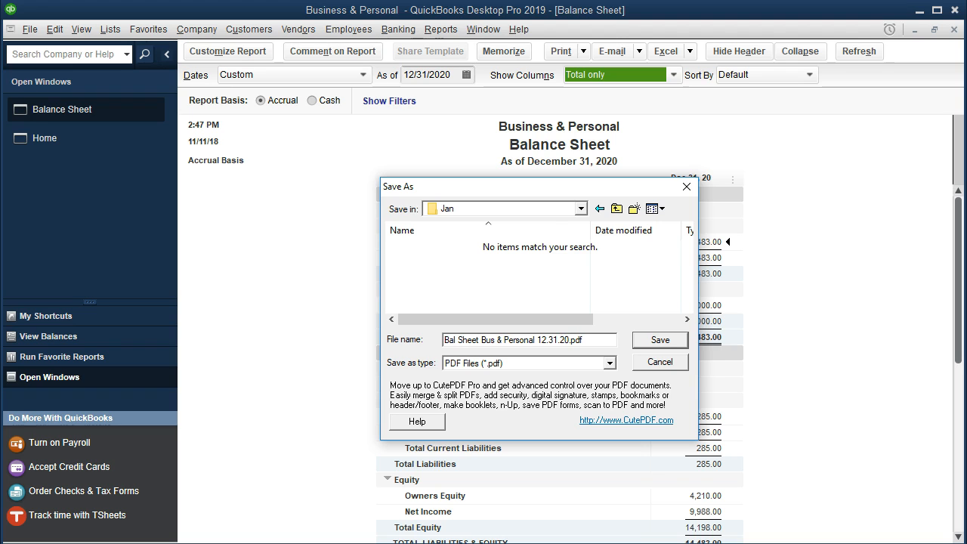
{"action": "left_click", "coordinate": [669, 339]}
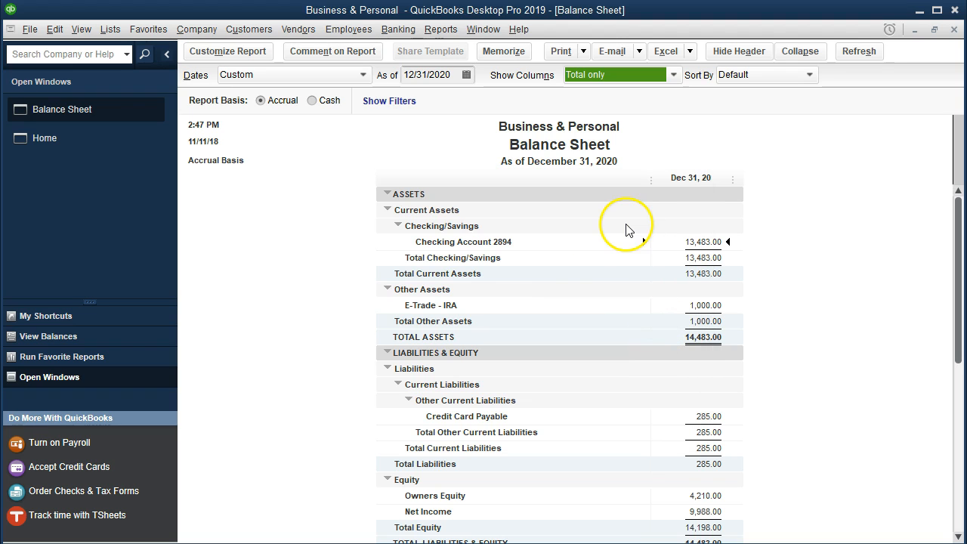
Open the standard Profit & Loss report for 01/01/2020 to 12/31/2020 and review it down to net income.
{"action": "left_click", "coordinate": [427, 33]}
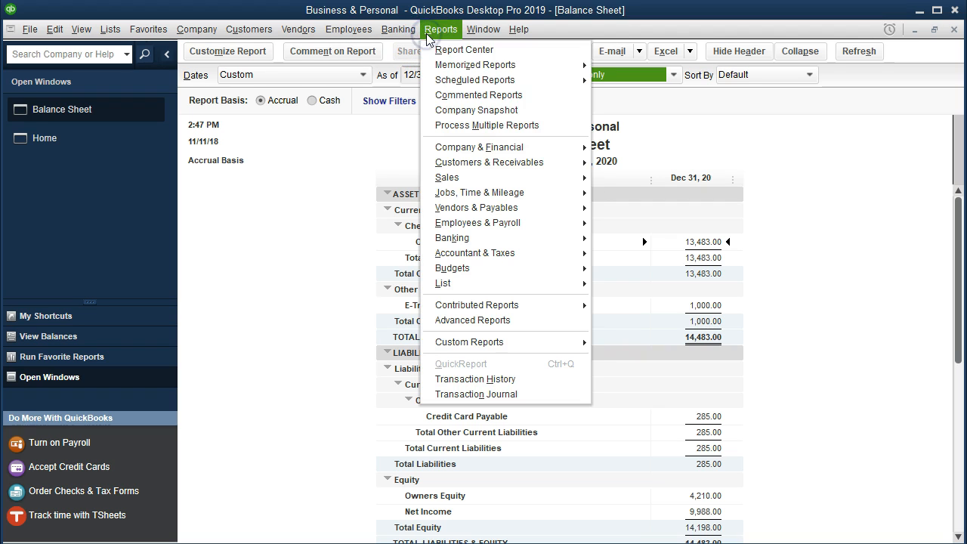
{"action": "mouse_move", "coordinate": [459, 152]}
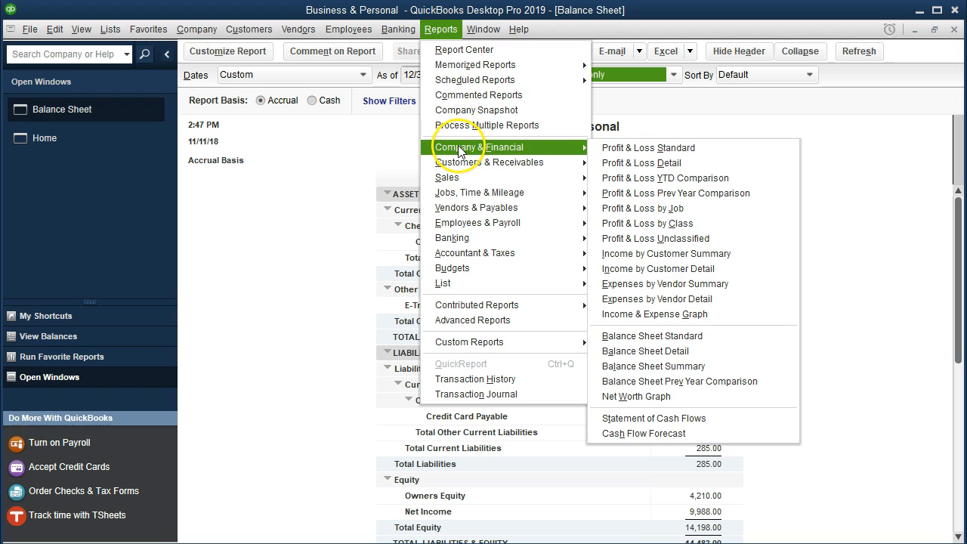
{"action": "left_click", "coordinate": [604, 150]}
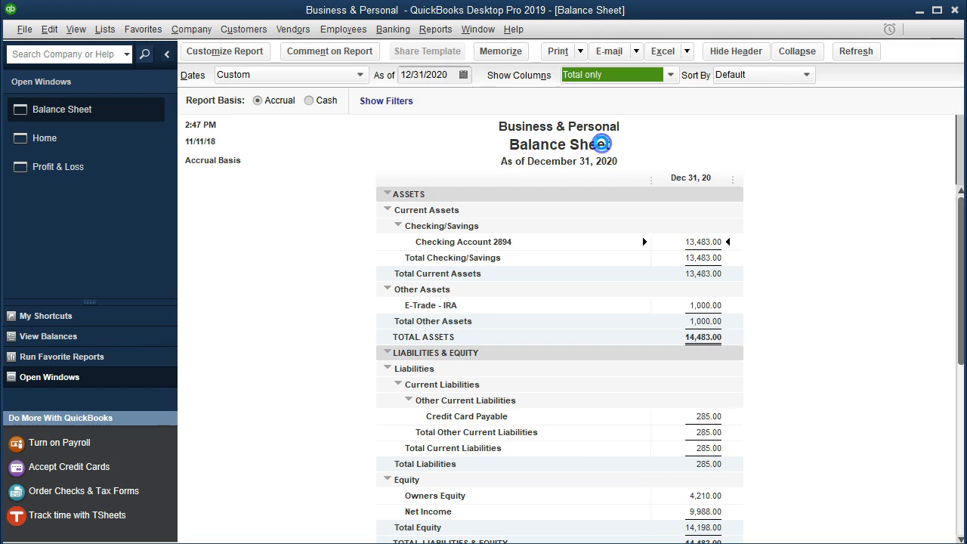
{"action": "key", "text": "Tab"}
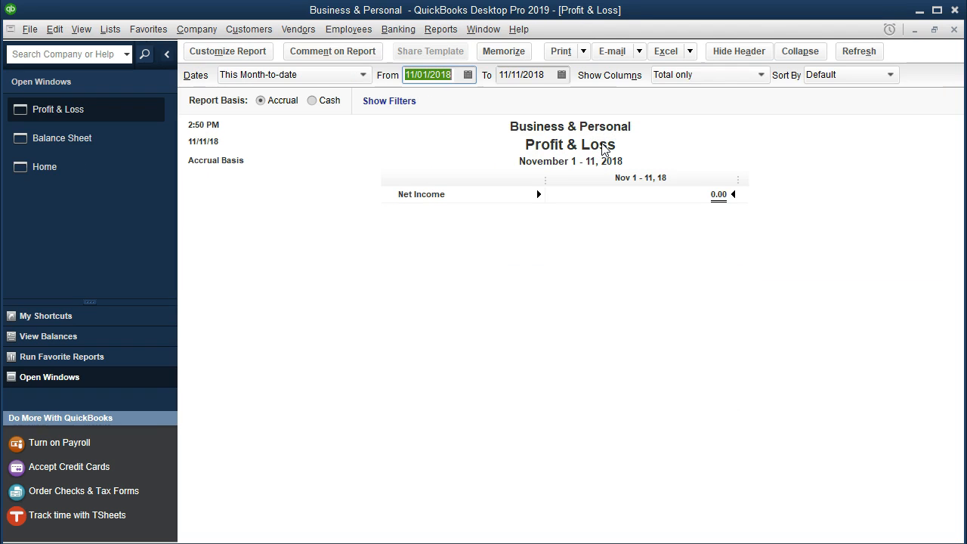
{"action": "type", "text": "01"}
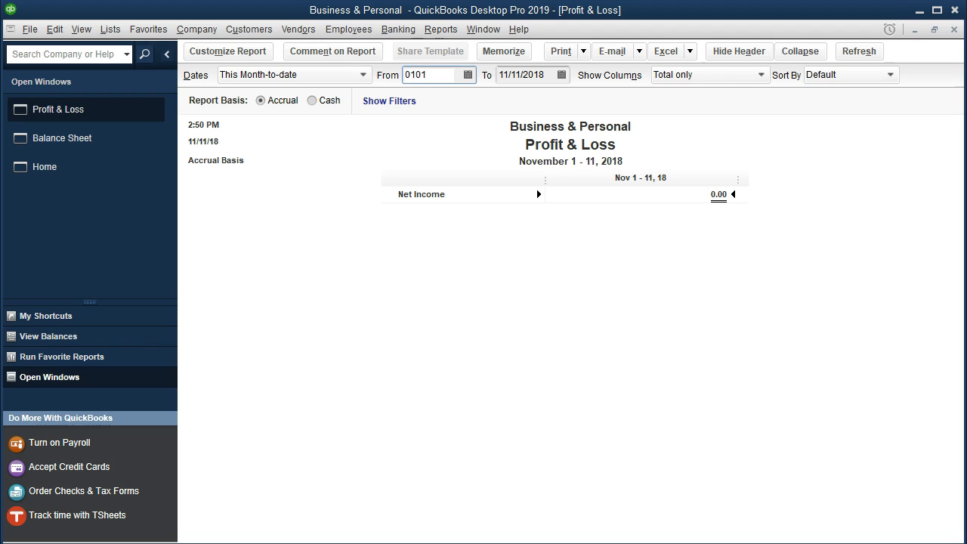
{"action": "type", "text": "/01/20"}
{"action": "key", "text": "Tab"}
{"action": "type", "text": "12/31/2"}
{"action": "key", "text": "Tab"}
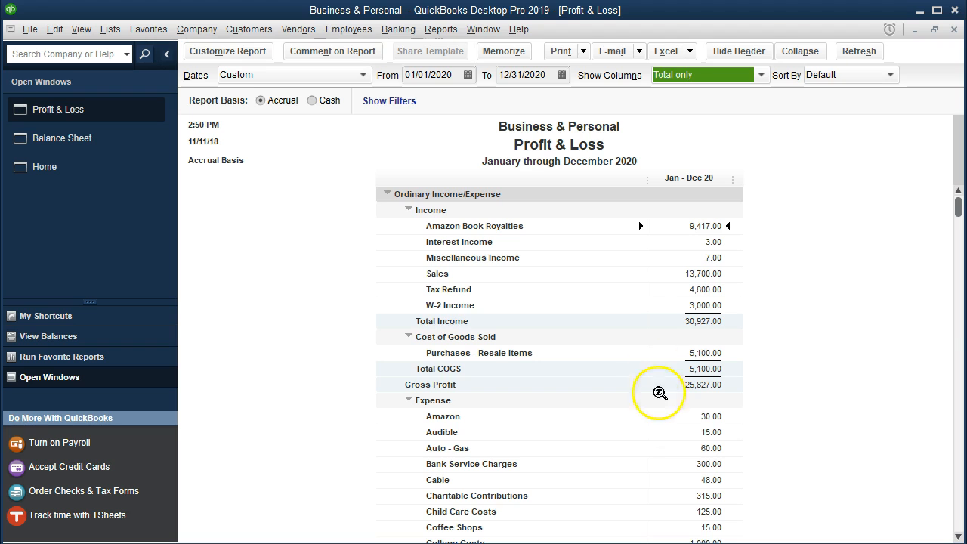
{"action": "scroll", "coordinate": [656, 376], "scroll_direction": "down", "scroll_amount": 8}
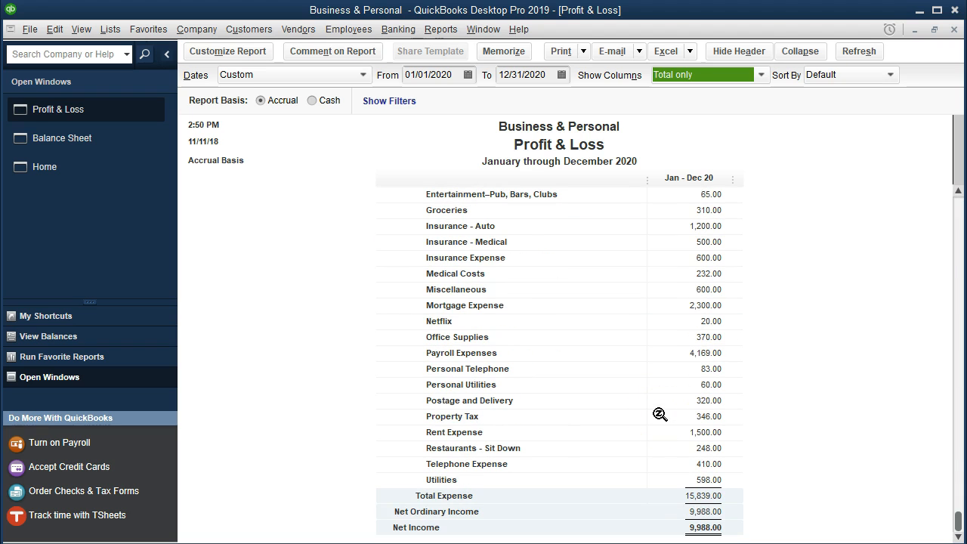
{"action": "scroll", "coordinate": [659, 415], "scroll_direction": "up", "scroll_amount": 8}
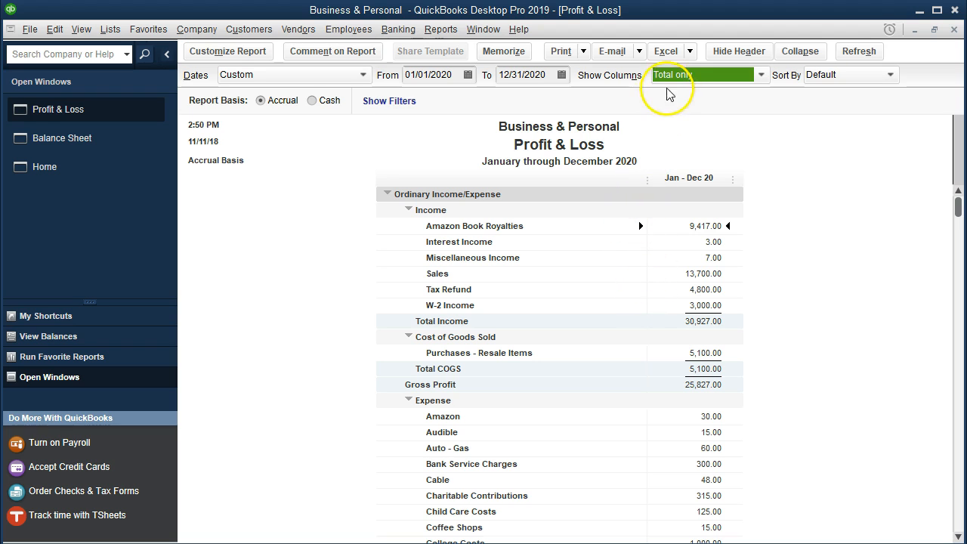
Print the Profit & Loss report to CutePDF Writer in portrait orientation.
{"action": "left_click", "coordinate": [582, 50]}
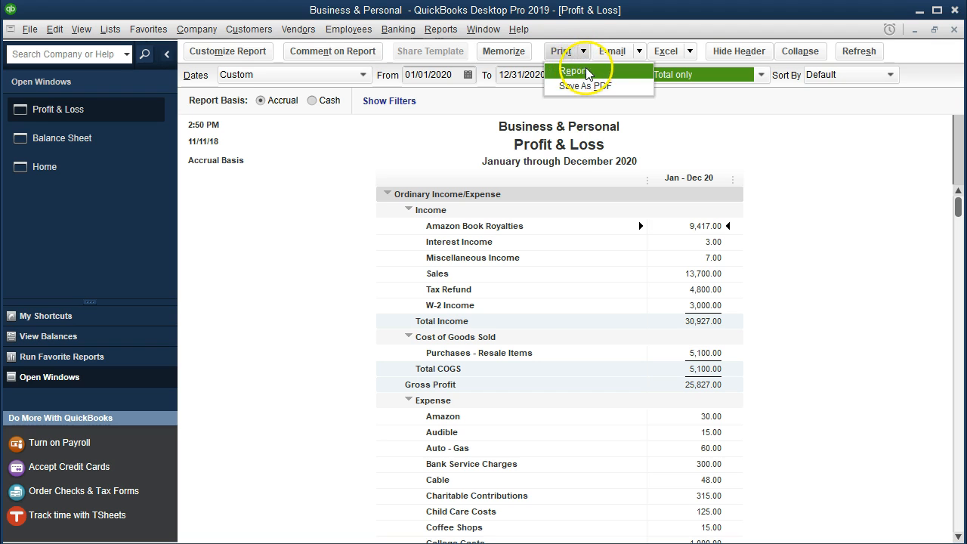
{"action": "left_click", "coordinate": [582, 70]}
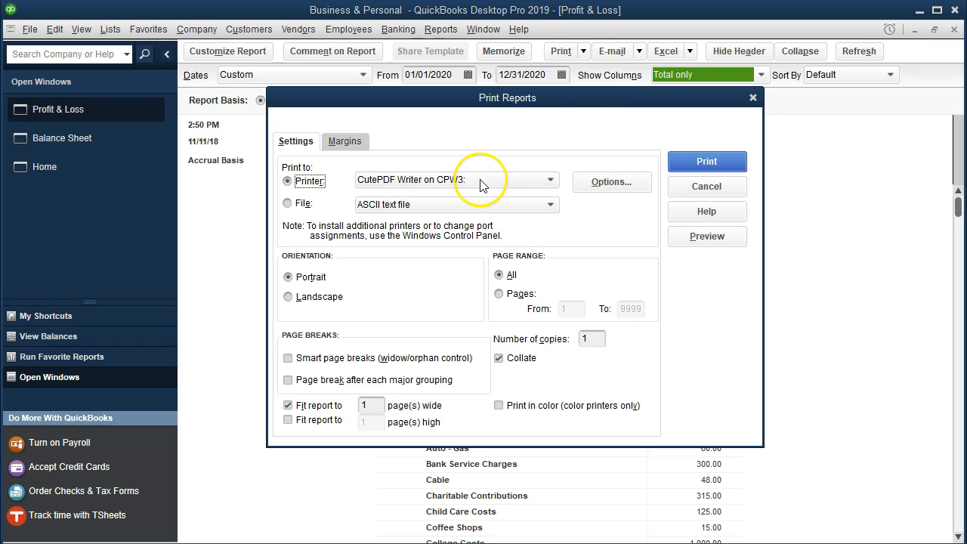
{"action": "left_click", "coordinate": [689, 161]}
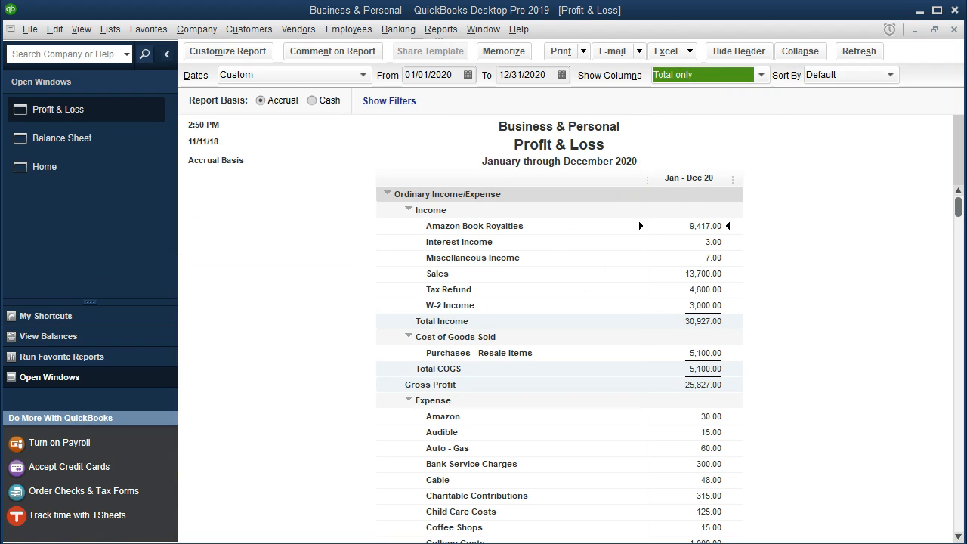
Name the Profit & Loss PDF "P&L Bus and Personal 12.31.20" and save it in the Jan folder.
{"action": "type", "text": "P&L Bus"}
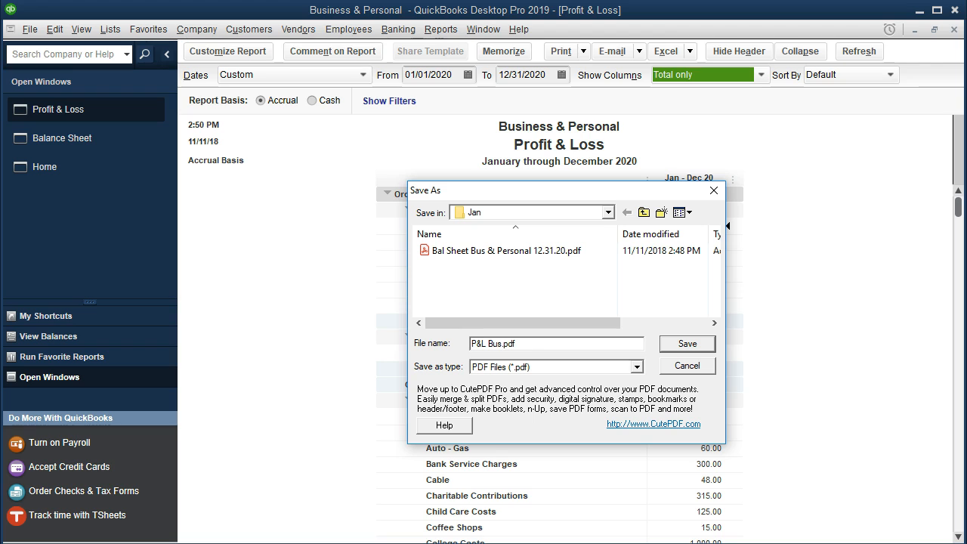
{"action": "type", "text": " and PErso"}
{"action": "key", "text": "BackSpace"}
{"action": "key", "text": "BackSpace"}
{"action": "key", "text": "BackSpace"}
{"action": "key", "text": "BackSpace"}
{"action": "type", "text": "ersonal 12.3120"}
{"action": "key", "text": "Left"}
{"action": "key", "text": "Left"}
{"action": "type", "text": "."}
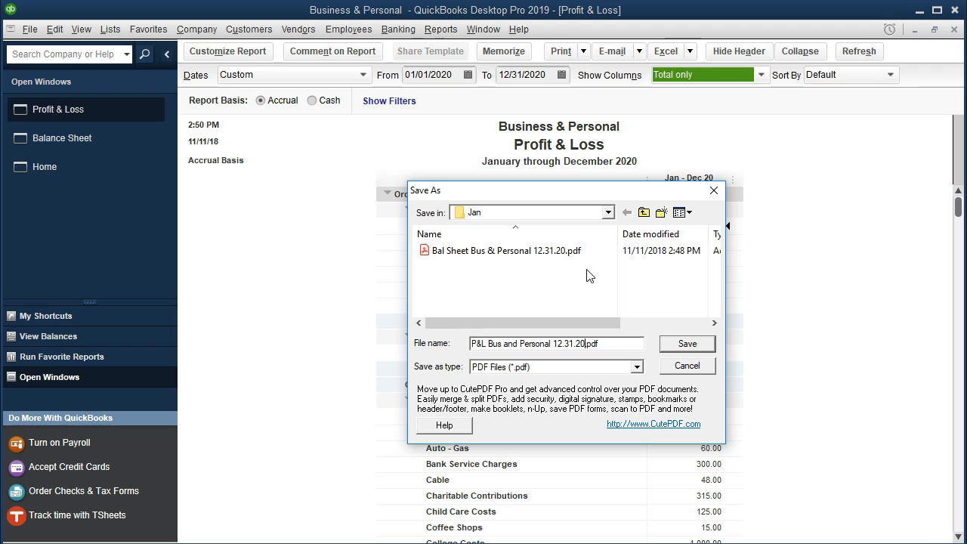
{"action": "left_click", "coordinate": [688, 344]}
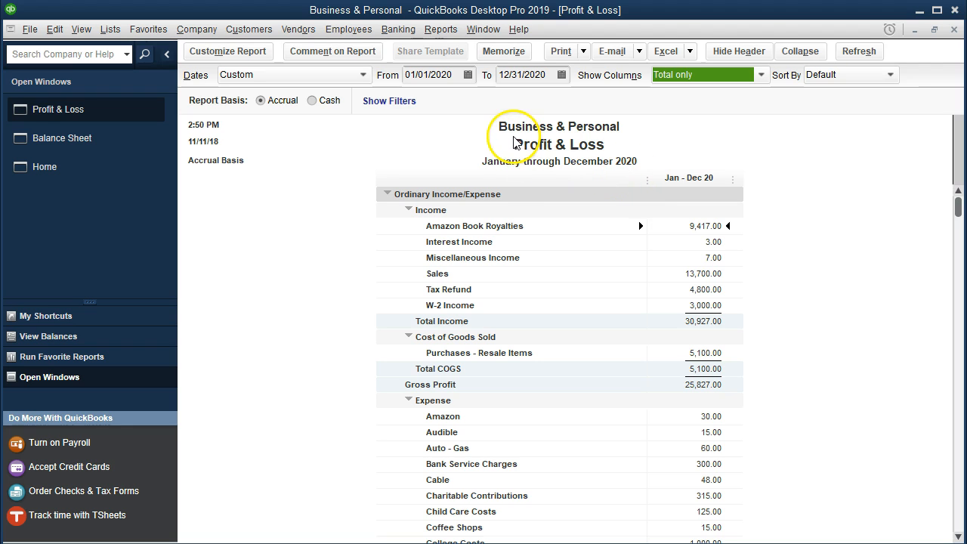
Open the Profit & Loss by Class report for 01/01/2020 to 12/31/2020.
{"action": "left_click", "coordinate": [440, 29]}
{"action": "mouse_move", "coordinate": [479, 145]}
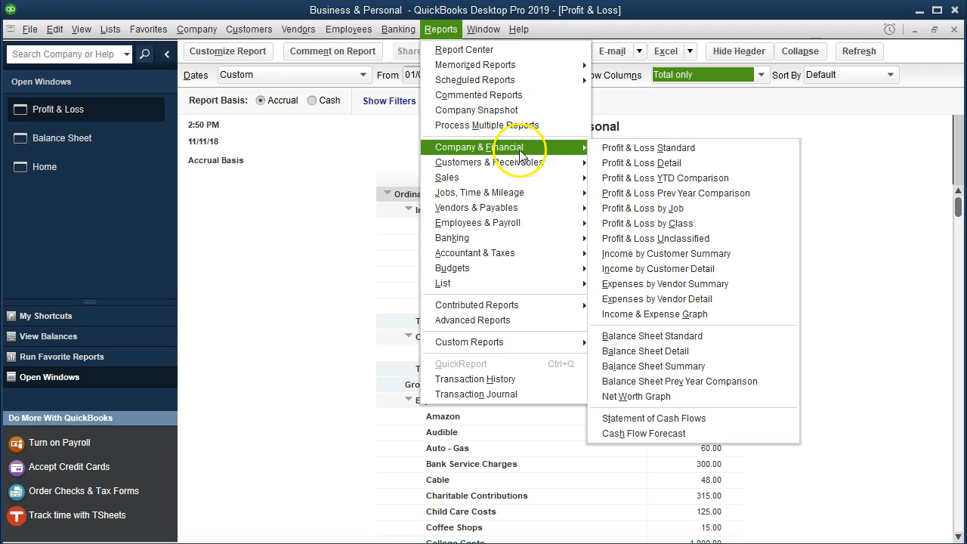
{"action": "left_click", "coordinate": [665, 225]}
{"action": "key", "text": "Tab"}
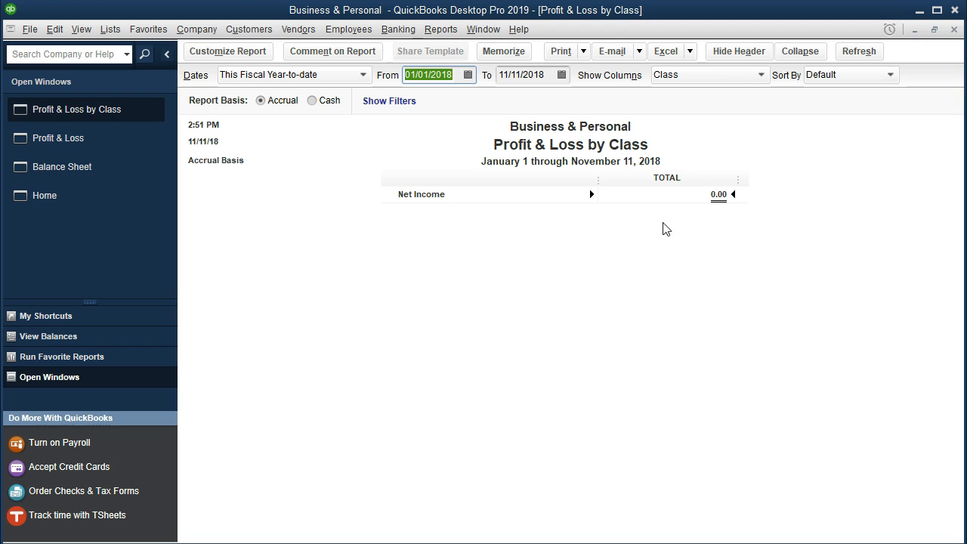
{"action": "type", "text": "01/01/20"}
{"action": "key", "text": "Tab"}
{"action": "type", "text": "123120"}
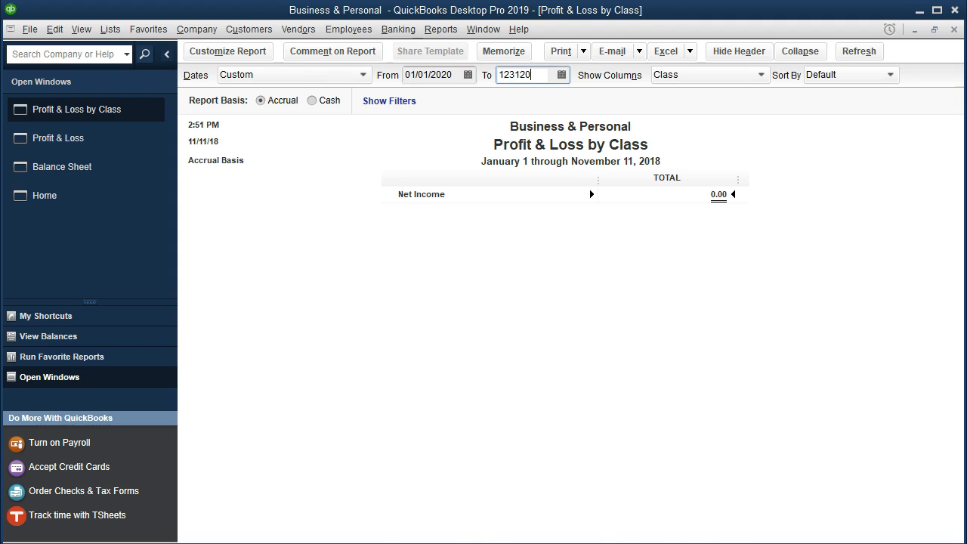
{"action": "key", "text": "Tab"}
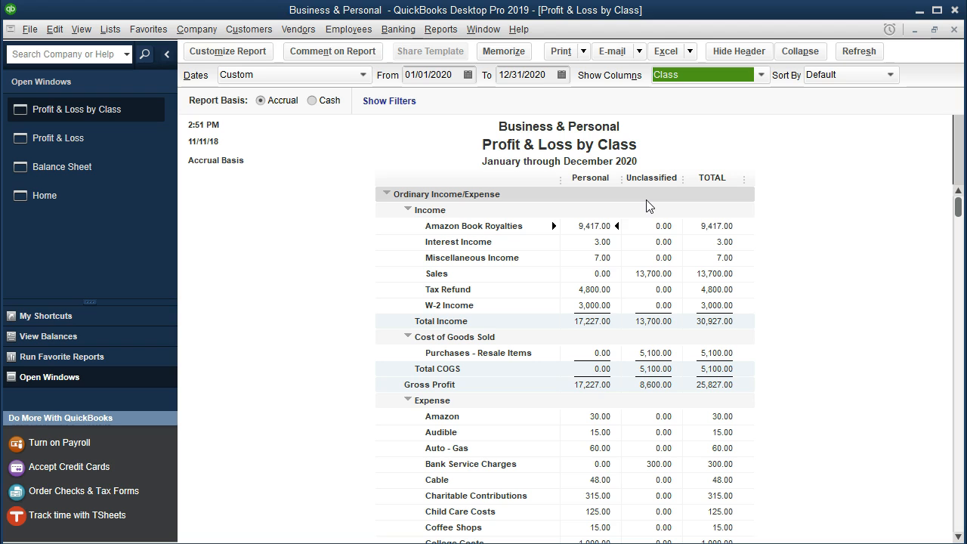
Review the income, cost of goods sold and expense rows by class, looking for personal expenses left unclassified.
{"action": "key", "text": "Down"}
{"action": "key", "text": "Down"}
{"action": "key", "text": "Down"}
{"action": "key", "text": "Down"}
{"action": "key", "text": "Down"}
{"action": "key", "text": "Down"}
{"action": "key", "text": "Down"}
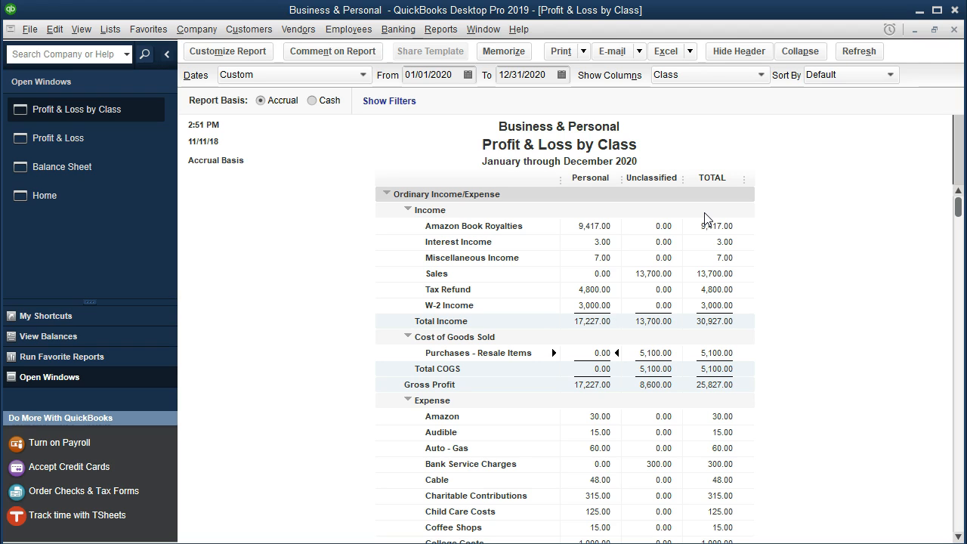
{"action": "key", "text": "Down"}
{"action": "key", "text": "Down"}
{"action": "key", "text": "Down"}
{"action": "key", "text": "Down"}
{"action": "scroll", "coordinate": [807, 285], "scroll_direction": "down", "scroll_amount": 3}
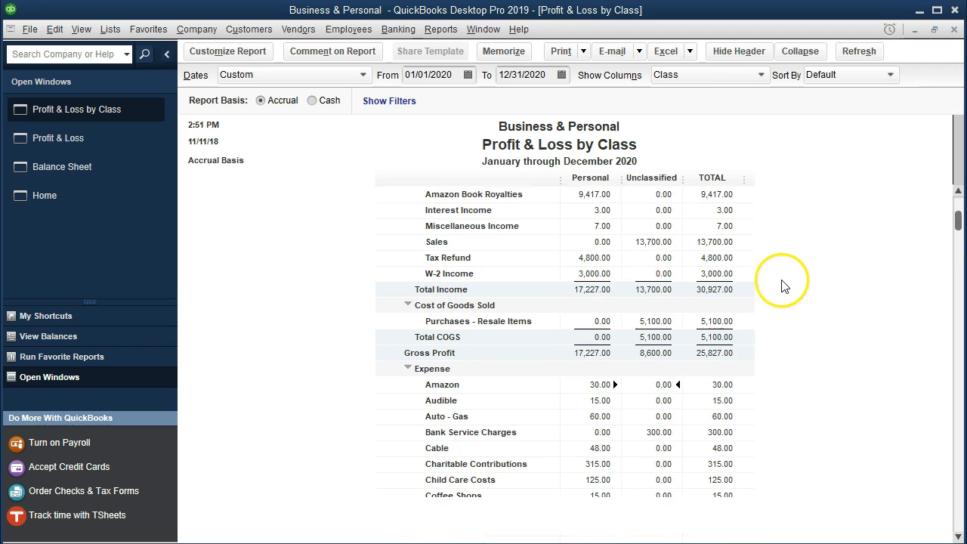
{"action": "scroll", "coordinate": [807, 285], "scroll_direction": "down", "scroll_amount": 3}
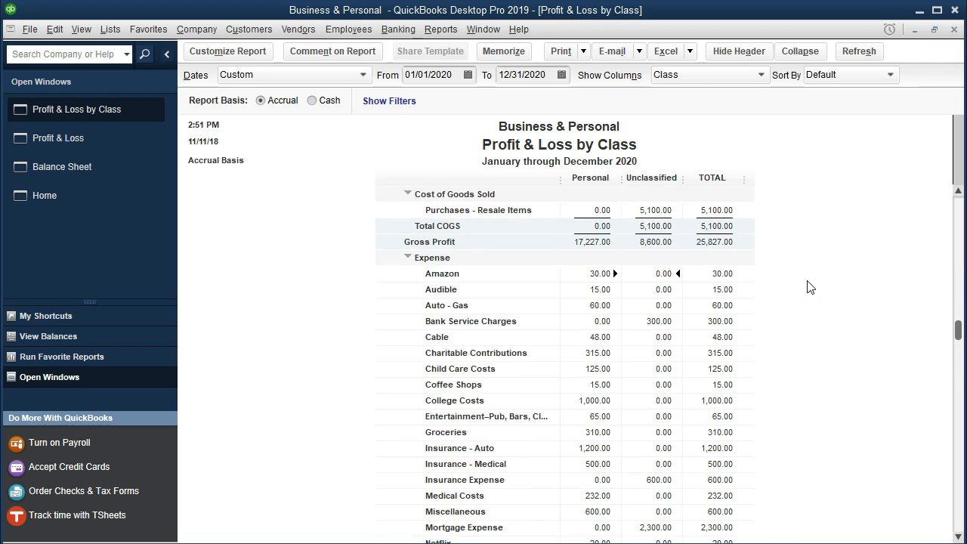
{"action": "key", "text": "Down"}
{"action": "key", "text": "Down"}
{"action": "key", "text": "Down"}
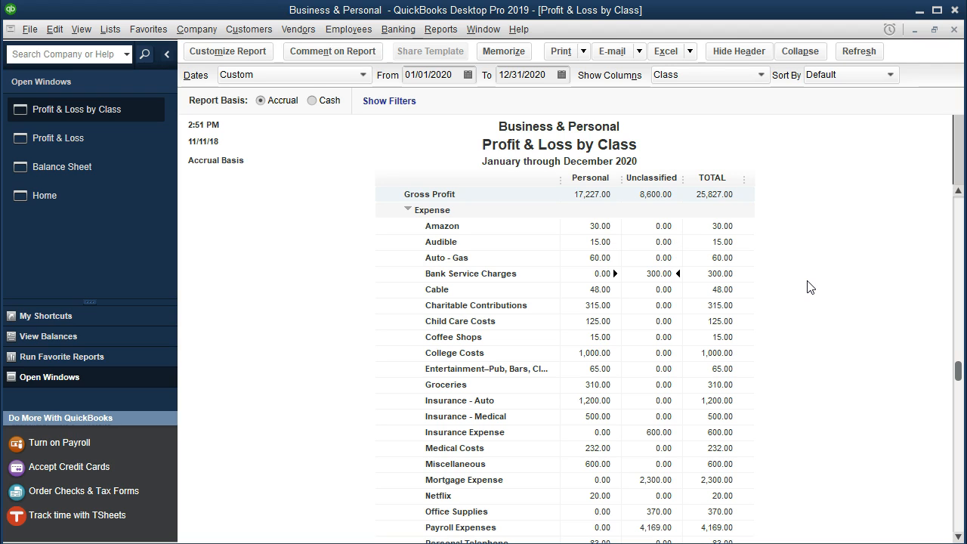
{"action": "key", "text": "Down"}
{"action": "key", "text": "Down"}
{"action": "key", "text": "Down"}
{"action": "key", "text": "Down"}
{"action": "key", "text": "Down"}
{"action": "key", "text": "Down"}
{"action": "key", "text": "Down"}
{"action": "key", "text": "Down"}
{"action": "key", "text": "Down"}
{"action": "key", "text": "Down"}
{"action": "key", "text": "Down"}
{"action": "key", "text": "Down"}
{"action": "key", "text": "Down"}
{"action": "scroll", "coordinate": [809, 287], "scroll_direction": "down", "scroll_amount": 3}
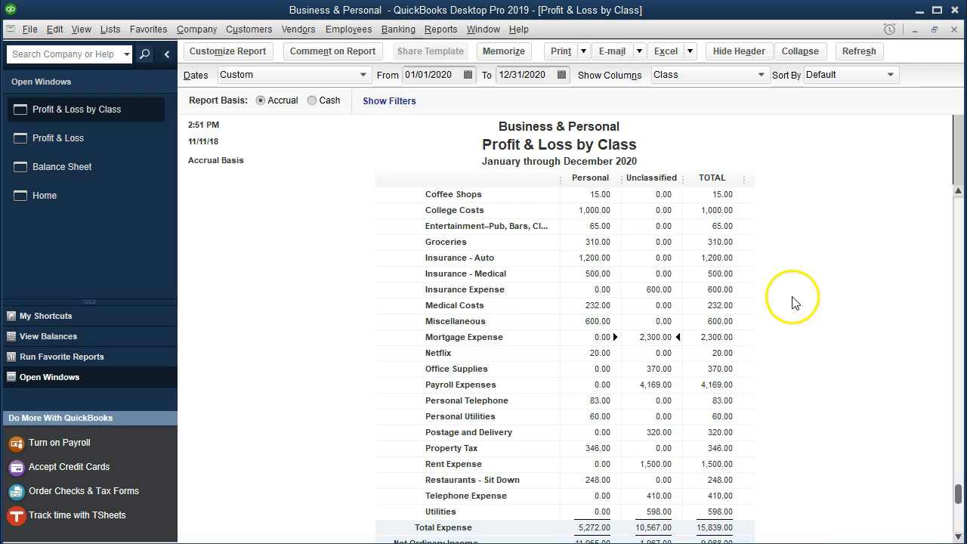
Drill down from the unclassified Mortgage Expense amount to its underlying check.
{"action": "double_click", "coordinate": [659, 337]}
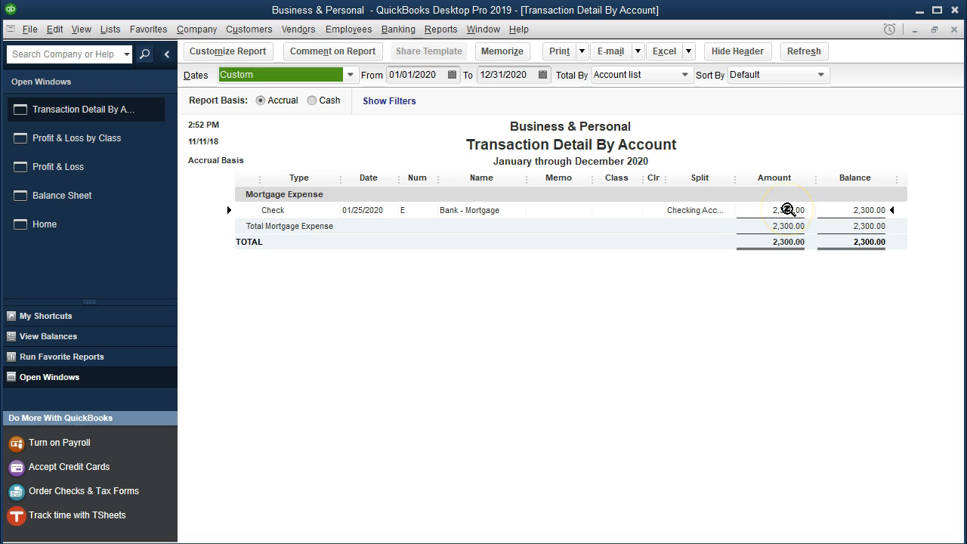
{"action": "left_click", "coordinate": [788, 209]}
{"action": "double_click", "coordinate": [787, 209]}
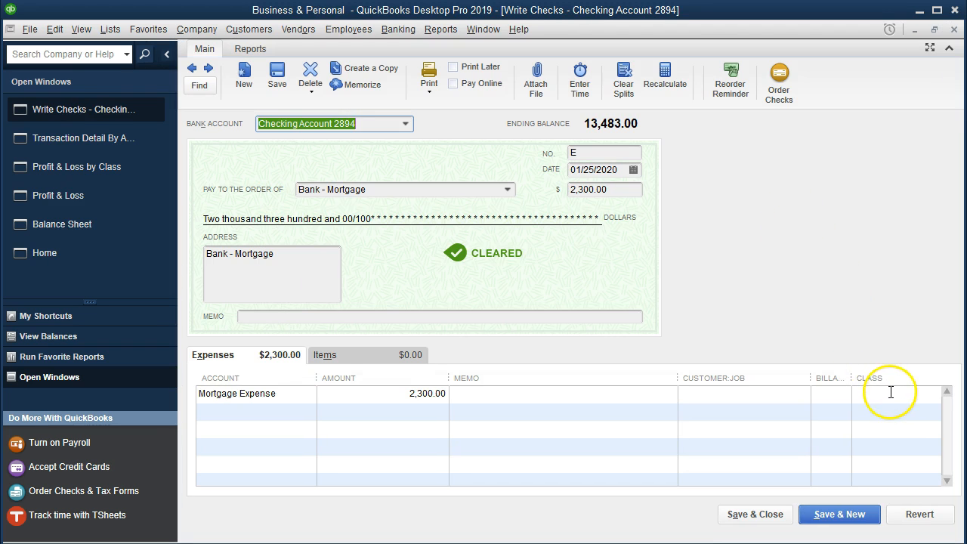
Assign the Personal class to the check's Mortgage Expense line, record the change and return to the Profit & Loss by Class report.
{"action": "left_click", "coordinate": [889, 392]}
{"action": "type", "text": "cl"}
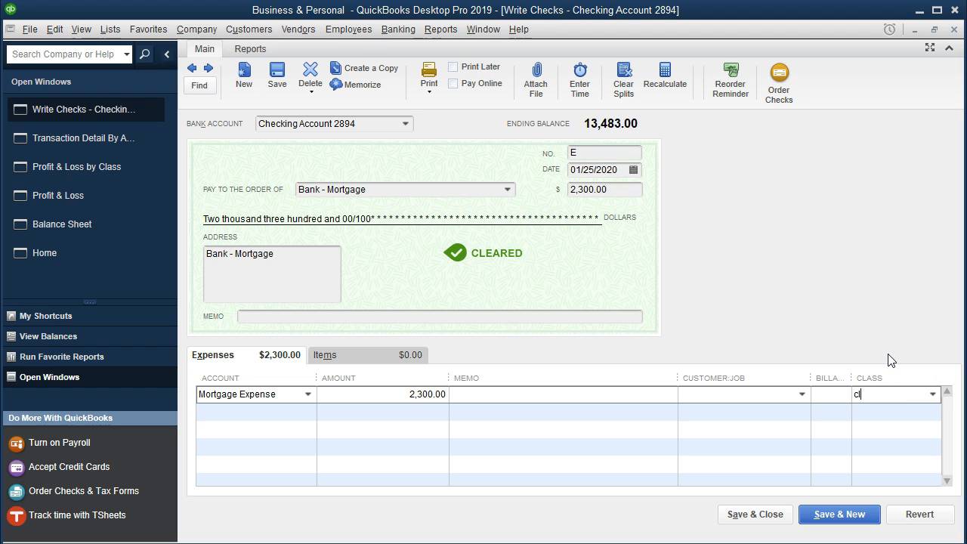
{"action": "key", "text": "BackSpace"}
{"action": "key", "text": "BackSpace"}
{"action": "type", "text": "P"}
{"action": "key", "text": "Tab"}
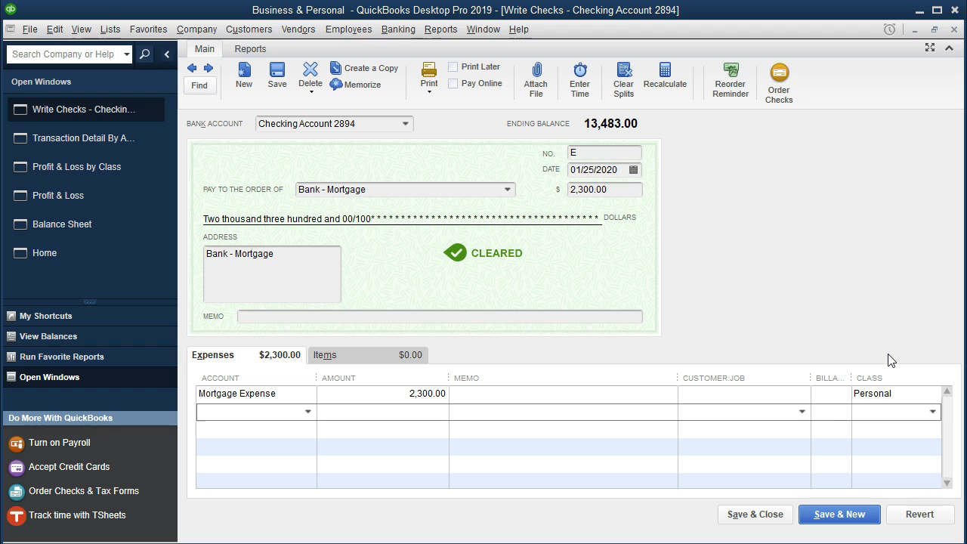
{"action": "left_click", "coordinate": [754, 517]}
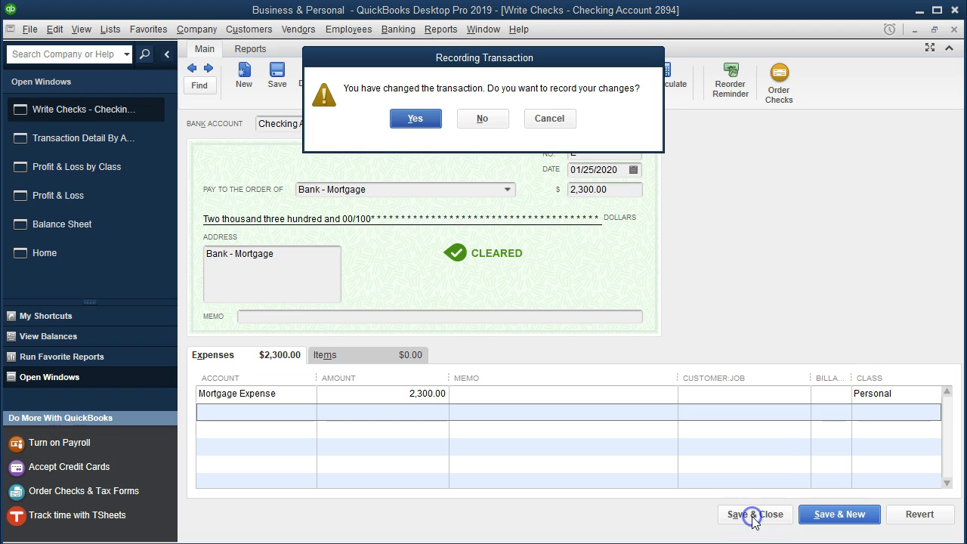
{"action": "left_click", "coordinate": [430, 128]}
{"action": "left_click", "coordinate": [444, 164]}
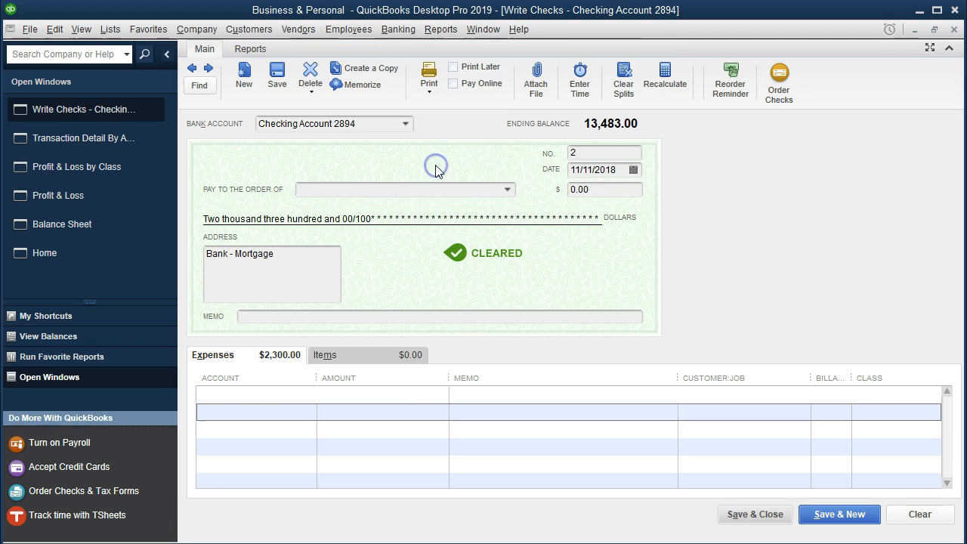
{"action": "left_click", "coordinate": [954, 30]}
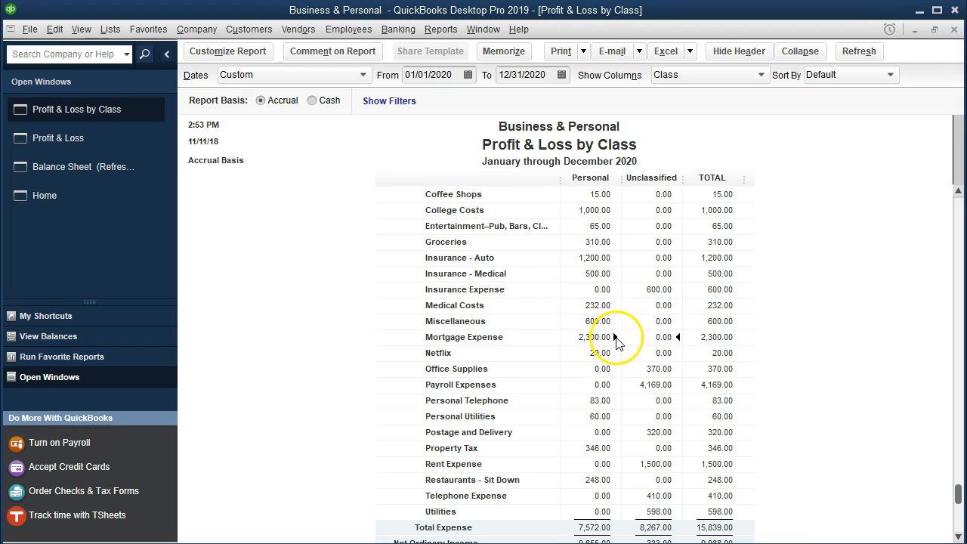
Check the class of the Mortgage Expense and review the remaining expense rows down to Total Expense and Net Income.
{"action": "left_click", "coordinate": [657, 342]}
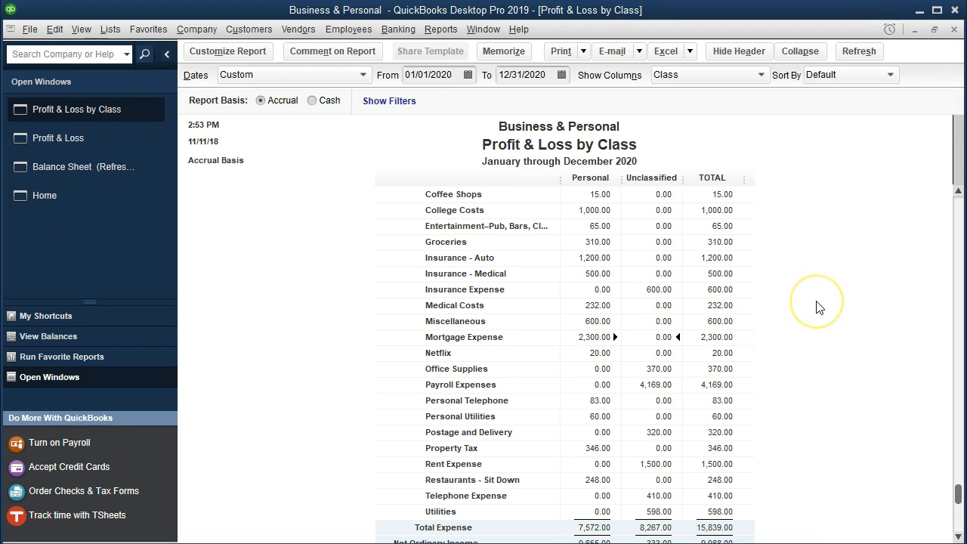
{"action": "key", "text": "Down"}
{"action": "key", "text": "Down"}
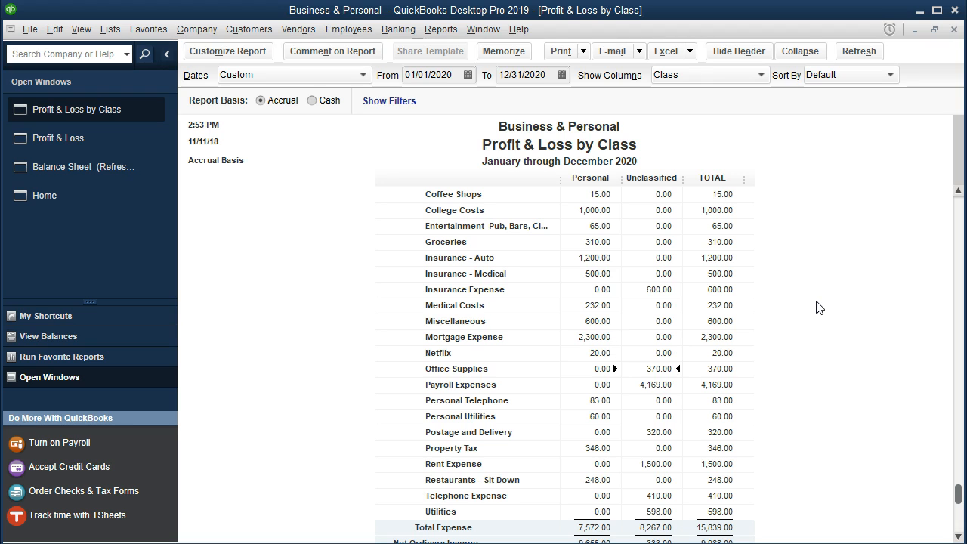
{"action": "key", "text": "Down"}
{"action": "key", "text": "Down"}
{"action": "key", "text": "Up"}
{"action": "key", "text": "Up"}
{"action": "key", "text": "Down"}
{"action": "key", "text": "Down"}
{"action": "key", "text": "Down"}
{"action": "key", "text": "Down"}
{"action": "key", "text": "Down"}
{"action": "key", "text": "Down"}
{"action": "key", "text": "Down"}
{"action": "key", "text": "Down"}
{"action": "key", "text": "Down"}
{"action": "key", "text": "Down"}
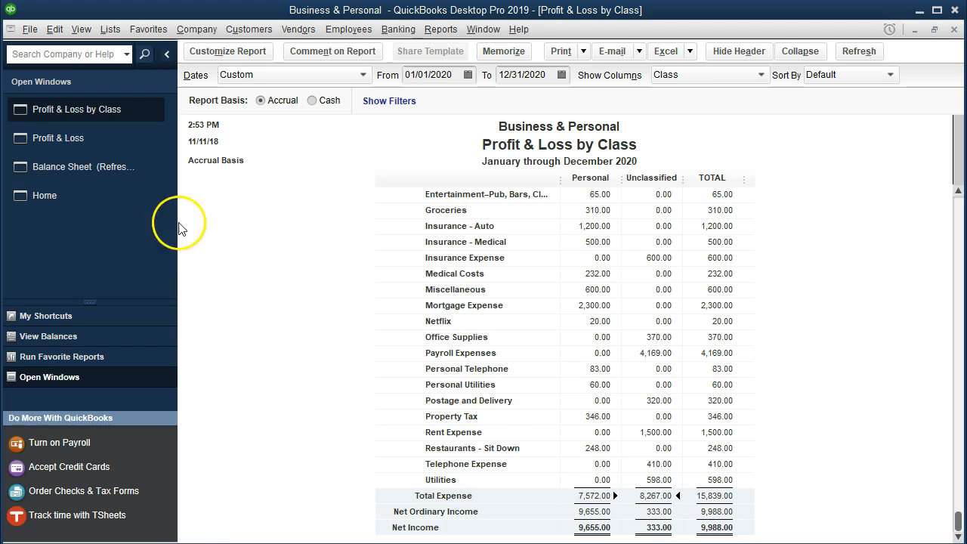
Refresh the 12/31/2020 Balance Sheet and examine its checking account balance and net income.
{"action": "left_click", "coordinate": [108, 178]}
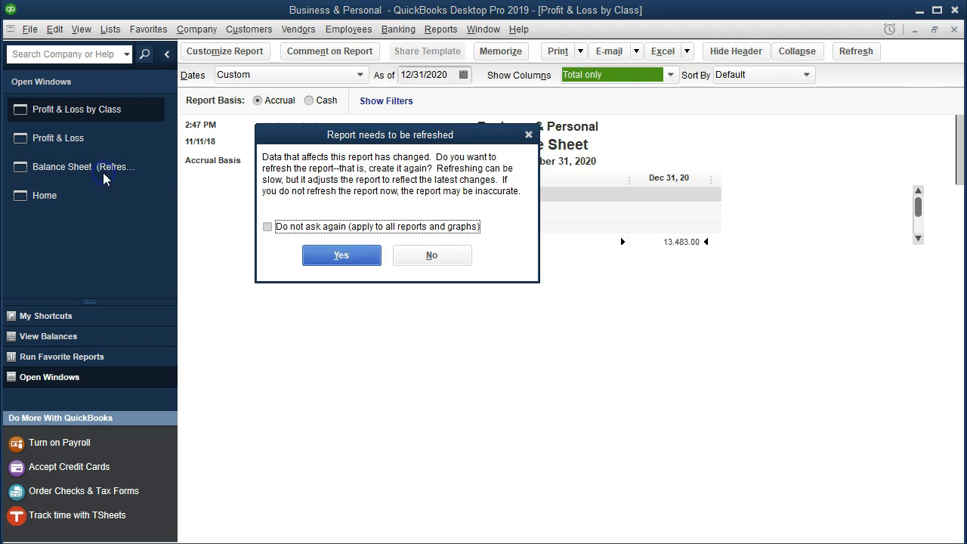
{"action": "left_click", "coordinate": [308, 264]}
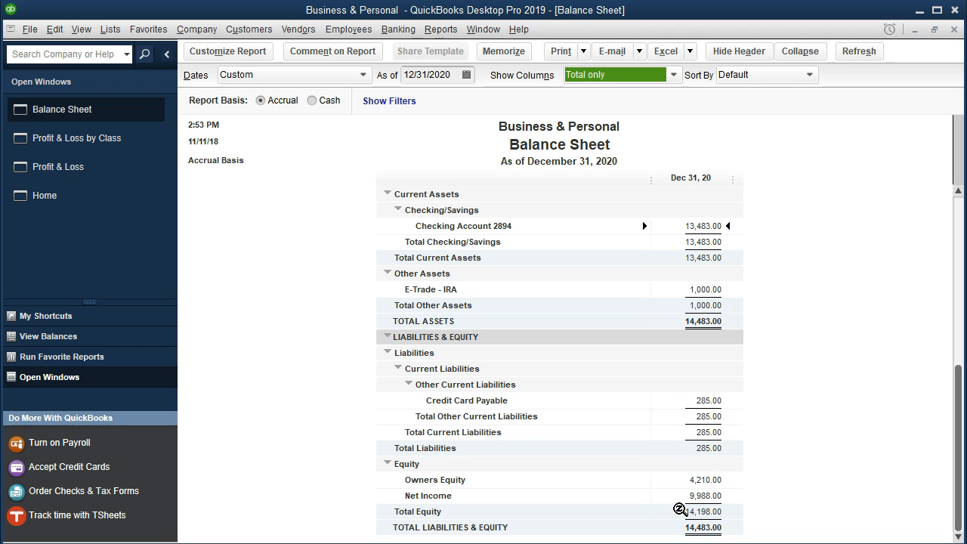
{"action": "left_click", "coordinate": [713, 494]}
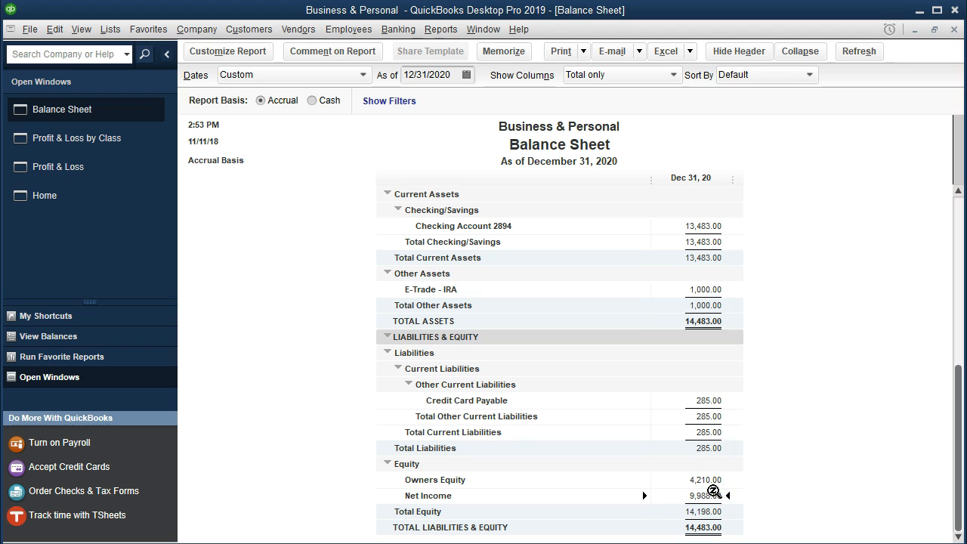
{"action": "double_click", "coordinate": [681, 496]}
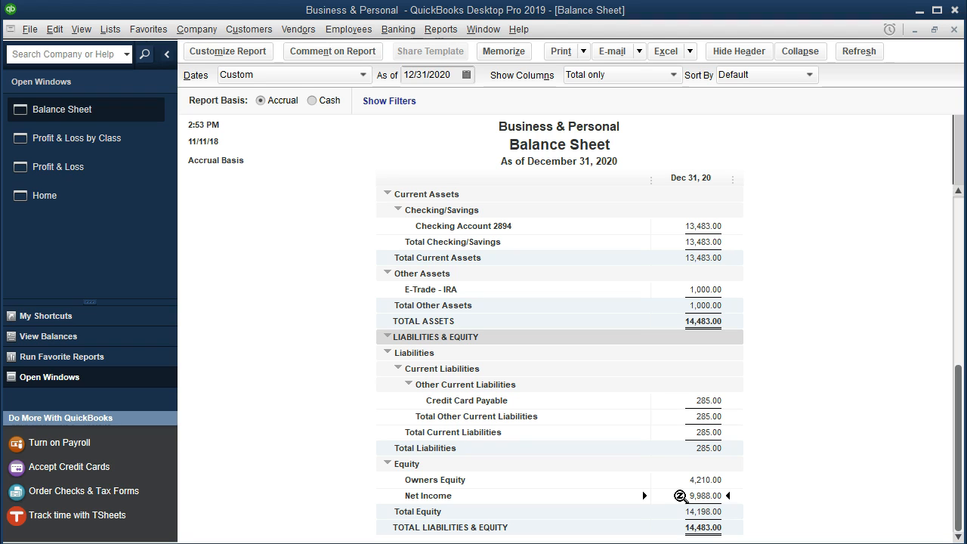
{"action": "double_click", "coordinate": [704, 226]}
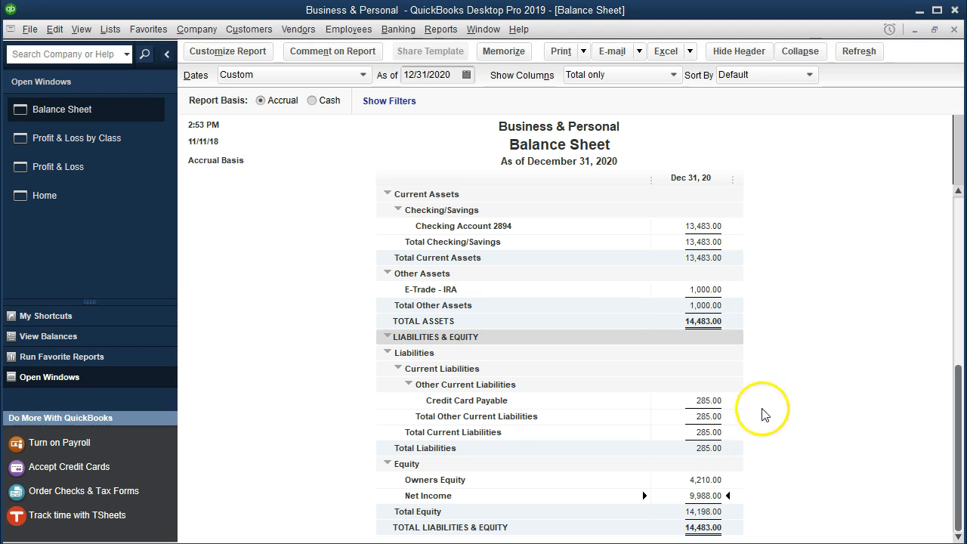
{"action": "double_click", "coordinate": [715, 495]}
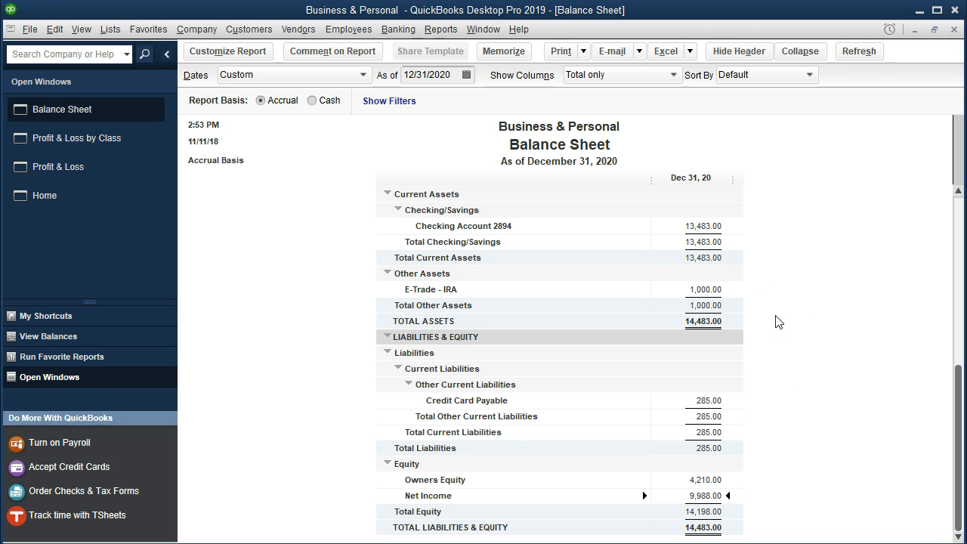
{"action": "left_click", "coordinate": [705, 226]}
{"action": "left_click", "coordinate": [707, 493]}
Compare net income in the Profit & Loss by Class report with net income in the standard Profit & Loss report.
{"action": "left_click", "coordinate": [87, 144]}
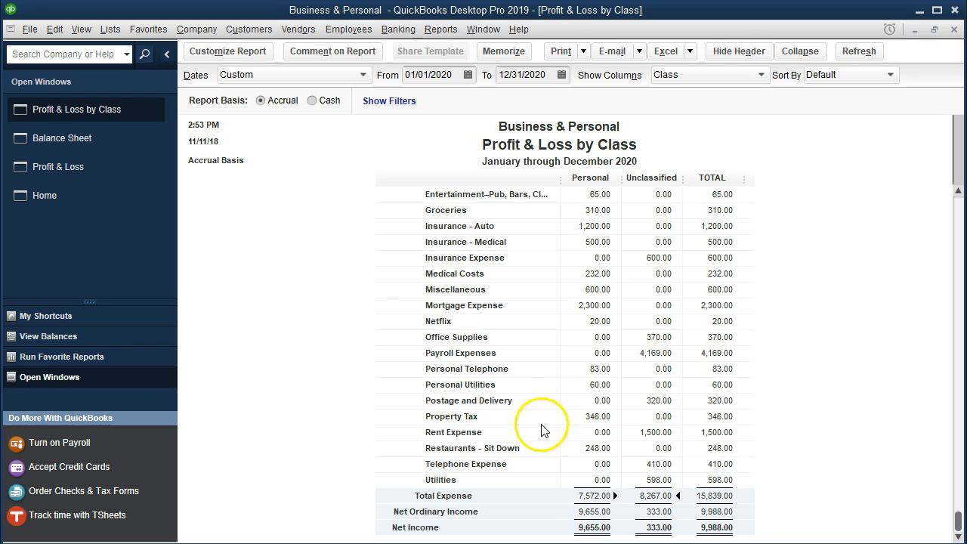
{"action": "left_click", "coordinate": [77, 181]}
{"action": "scroll", "coordinate": [572, 400], "scroll_direction": "down", "scroll_amount": 4}
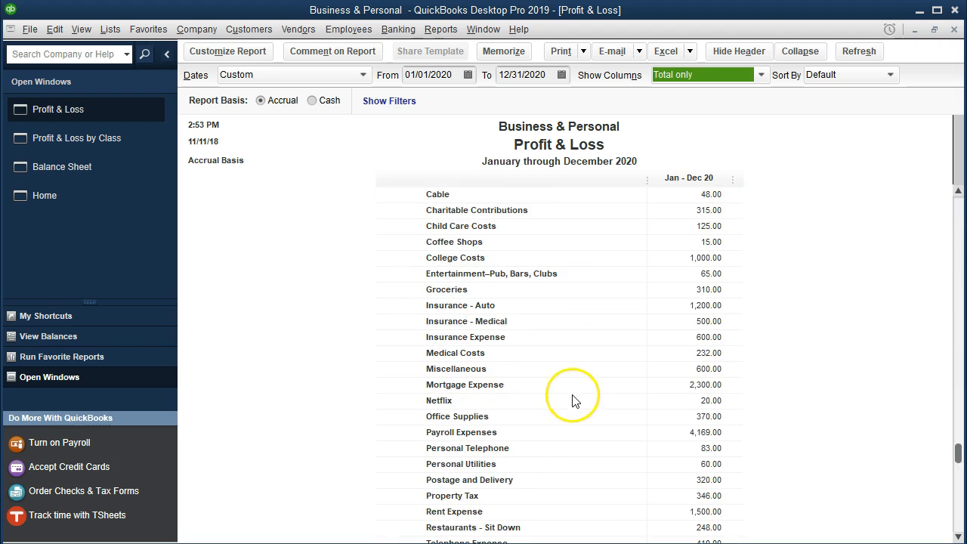
{"action": "scroll", "coordinate": [572, 400], "scroll_direction": "down", "scroll_amount": 2}
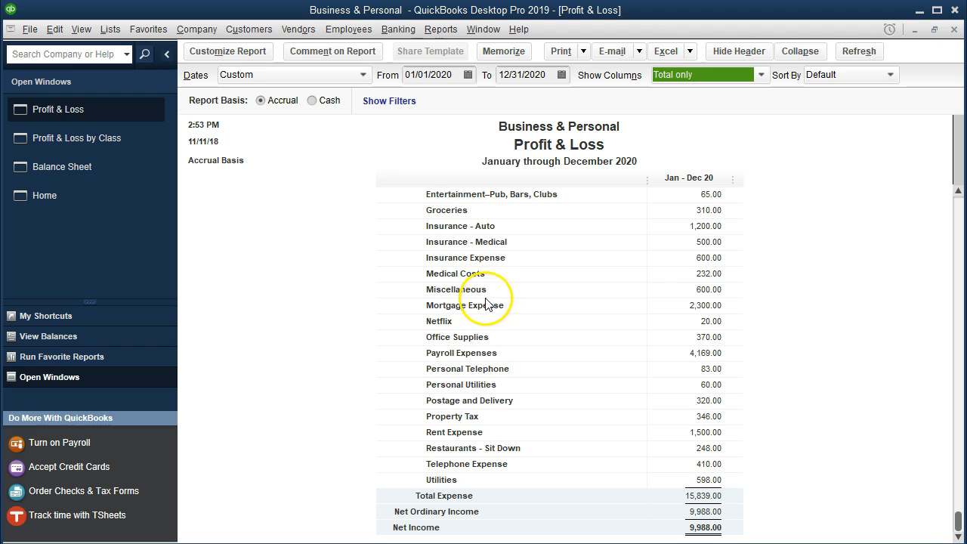
Print the Profit & Loss by Class report to a PDF with CutePDF.
{"action": "left_click", "coordinate": [126, 142]}
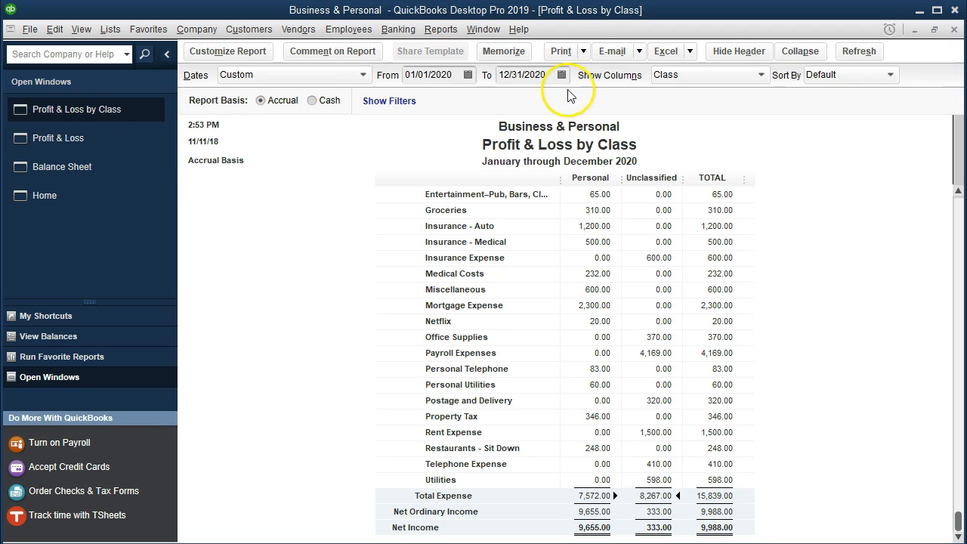
{"action": "left_click", "coordinate": [578, 51]}
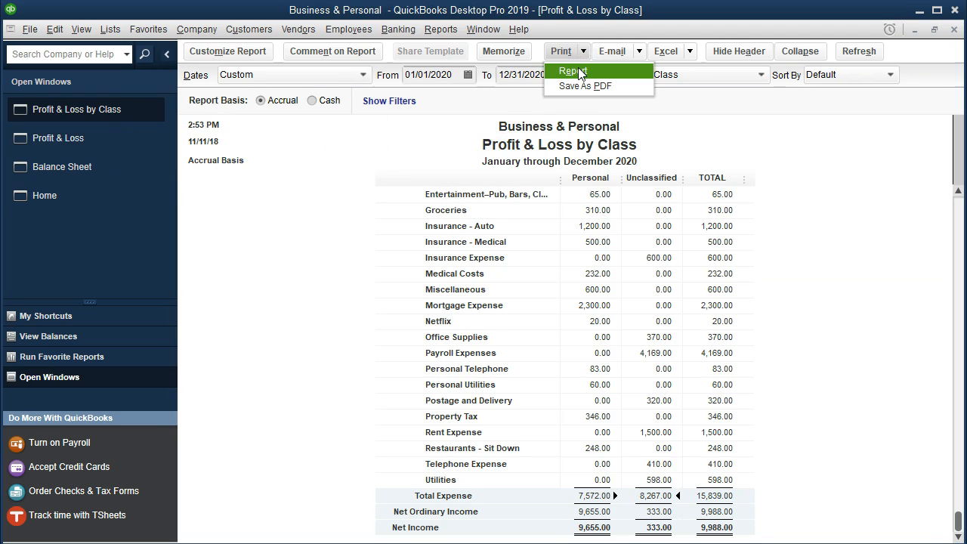
{"action": "left_click", "coordinate": [583, 71]}
{"action": "left_click", "coordinate": [663, 159]}
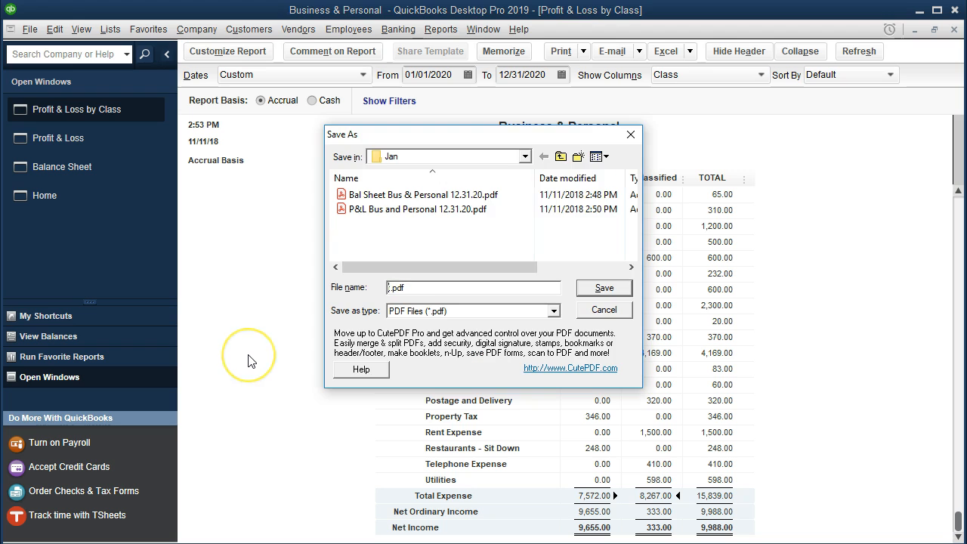
Name the PDF "P&L by class Bus & Pers 12.31.20" and save it in the Jan folder.
{"action": "type", "text": "P&"}
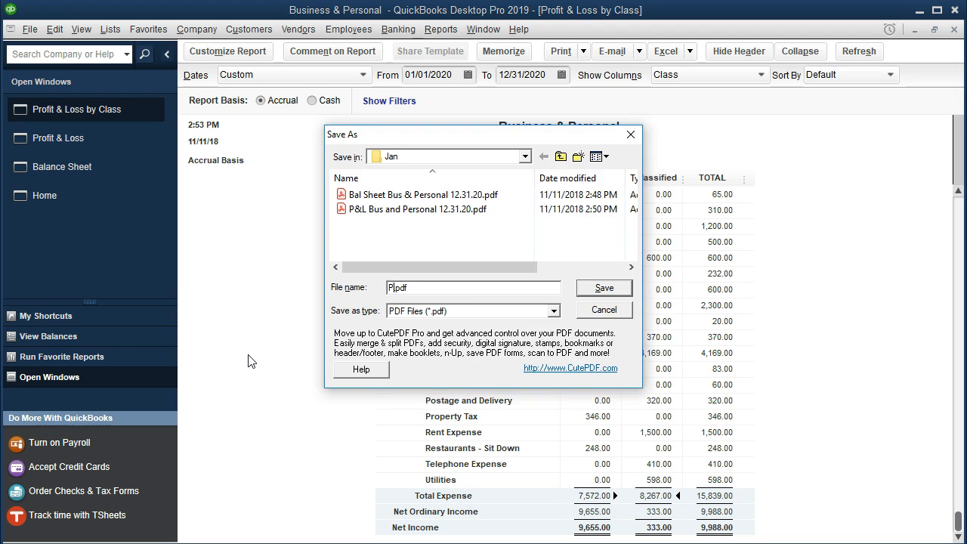
{"action": "type", "text": "L by class Bus & Pers 12.31.20"}
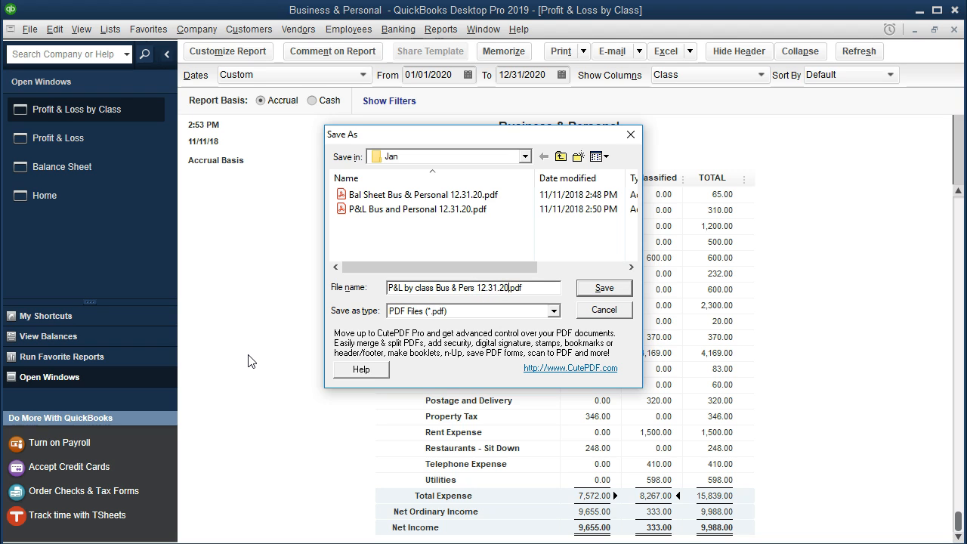
{"action": "left_click", "coordinate": [604, 291]}
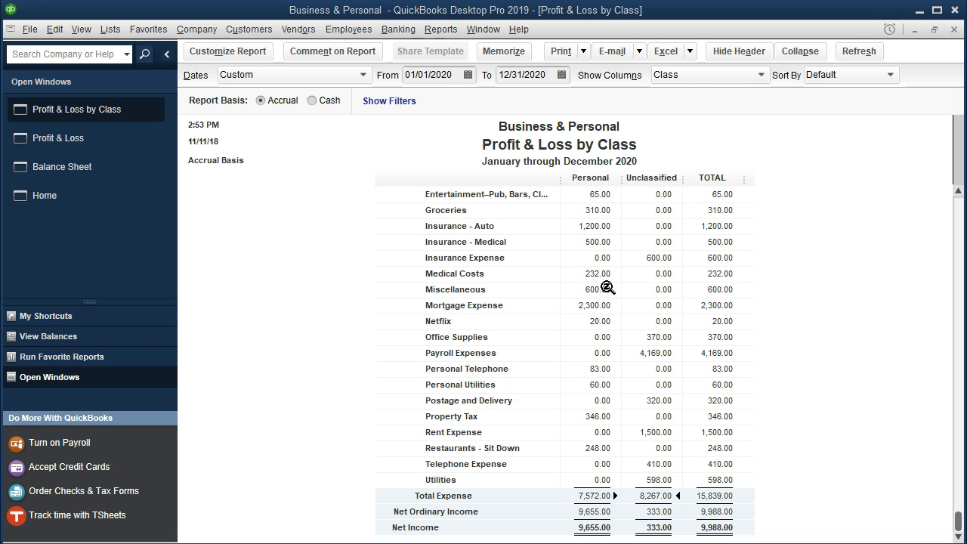